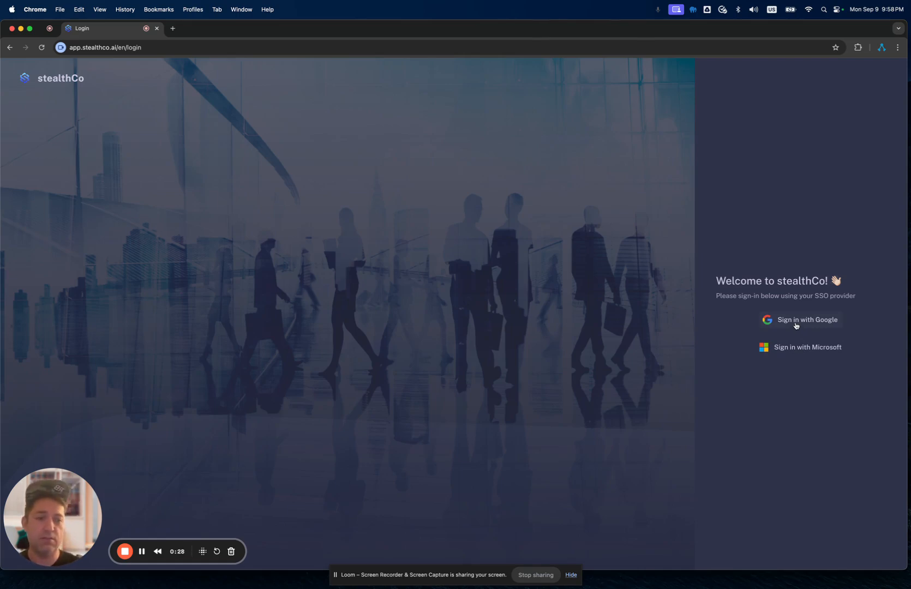
Sign in to stealthCo through Google using the first listed account.
left_click(795, 322)
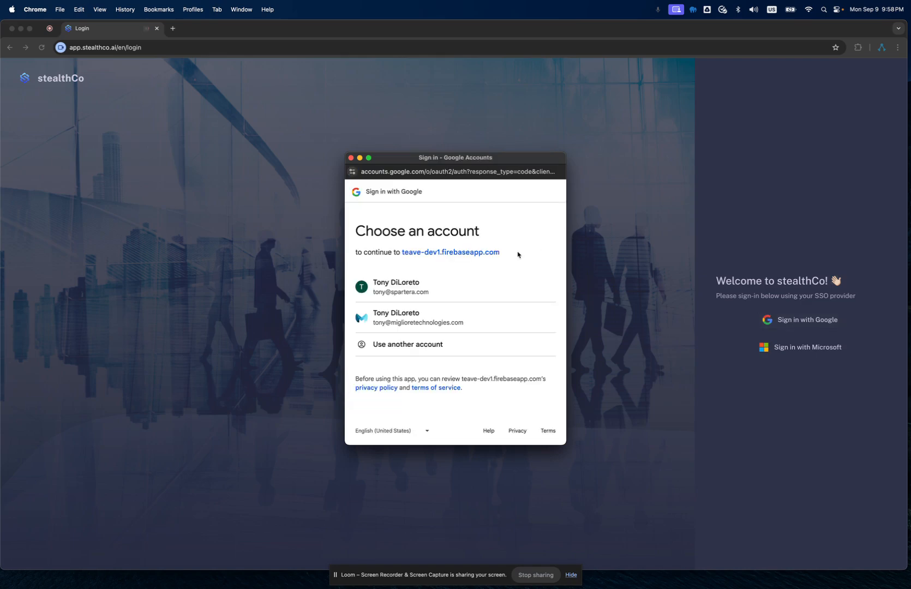
left_click(406, 283)
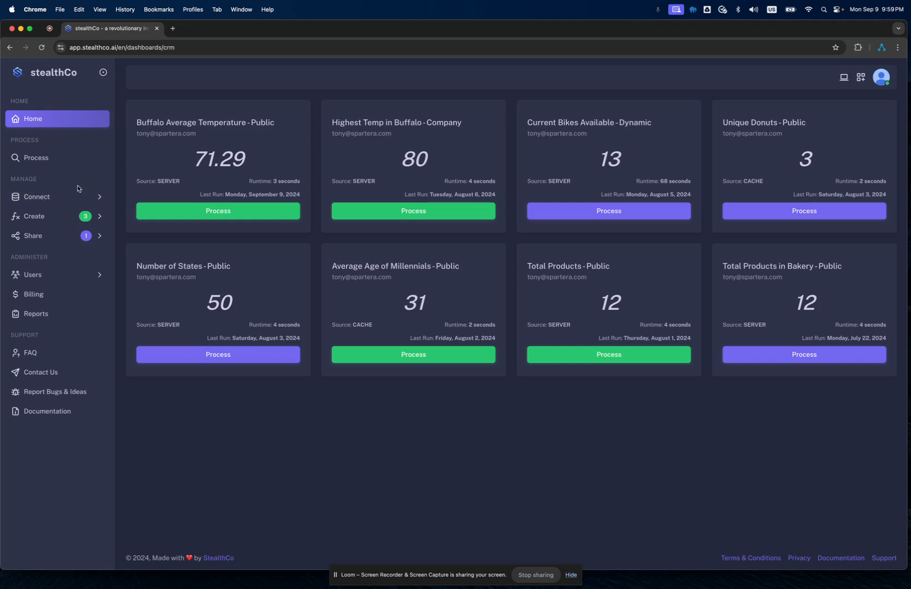
Add a new connection that uses Google Cloud Platform - BigQuery as its storage engine.
left_click(48, 198)
left_click(43, 218)
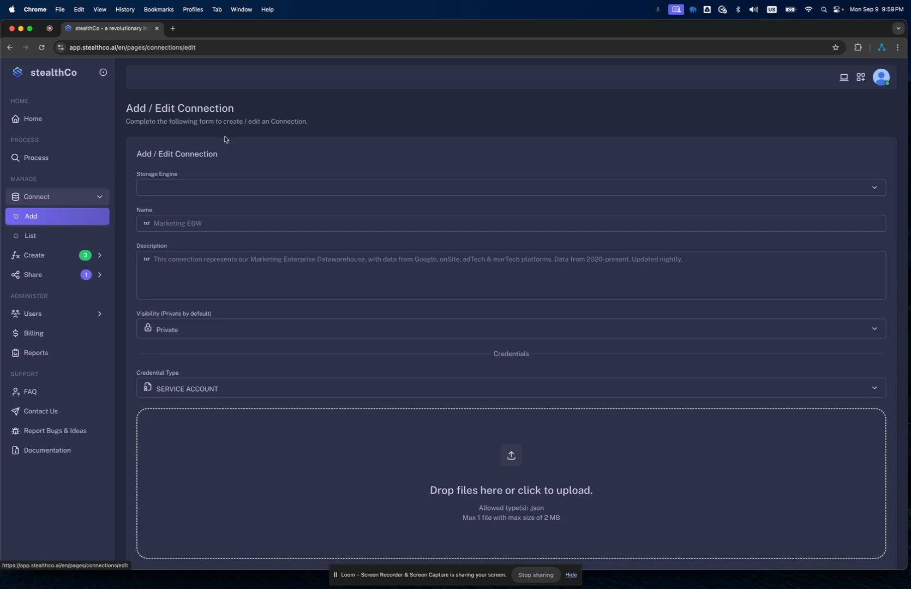
left_click(213, 190)
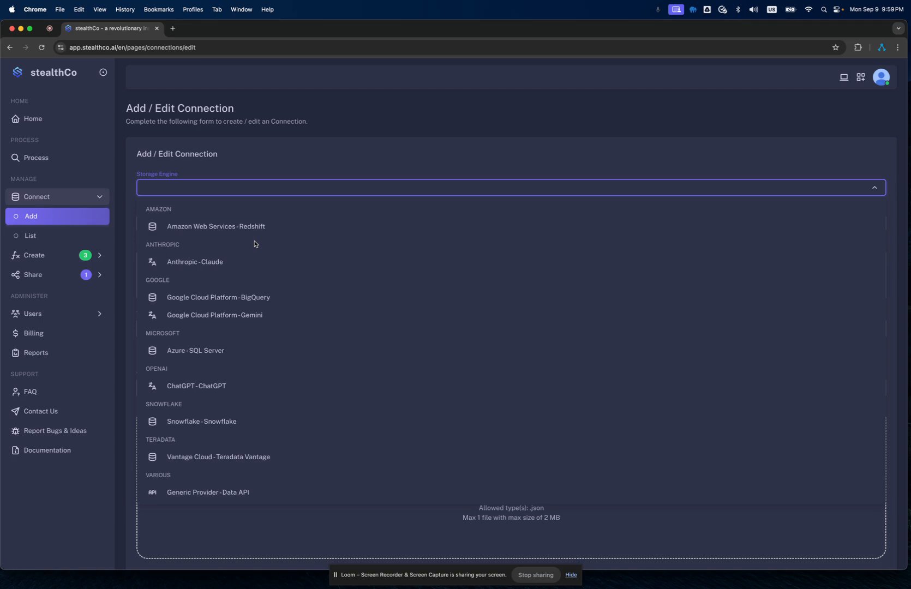
left_click(275, 303)
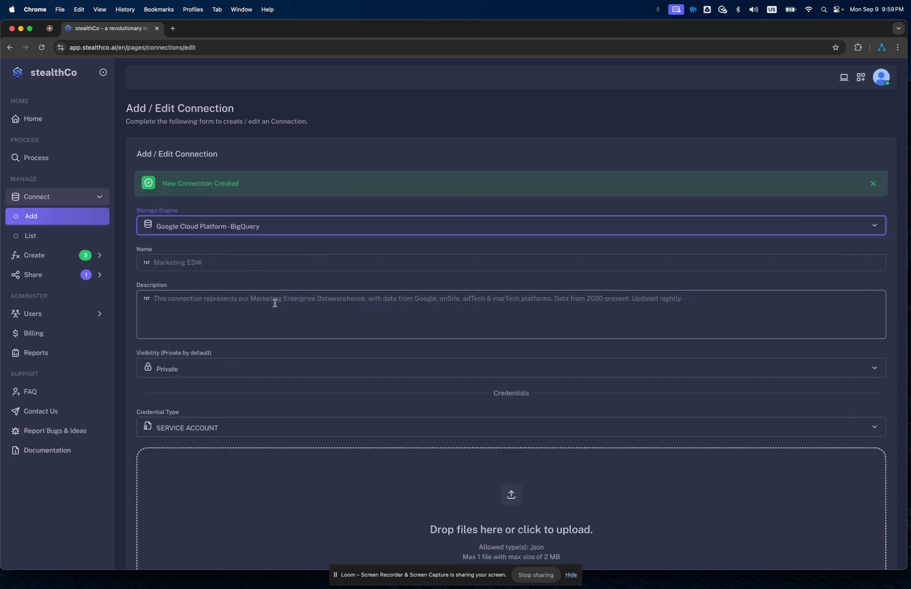
Name the new BigQuery connection "Financial EDW".
left_click(234, 263)
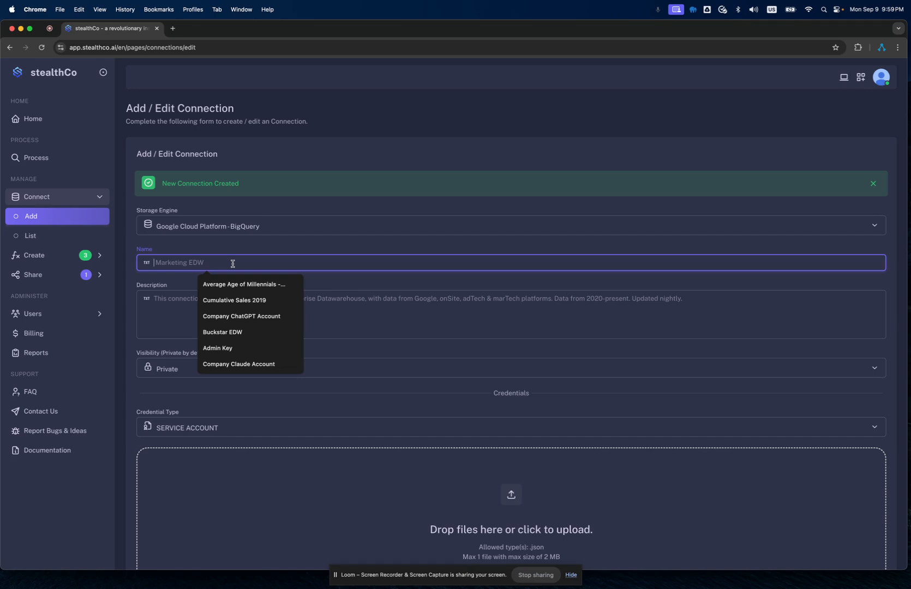
type("Financ")
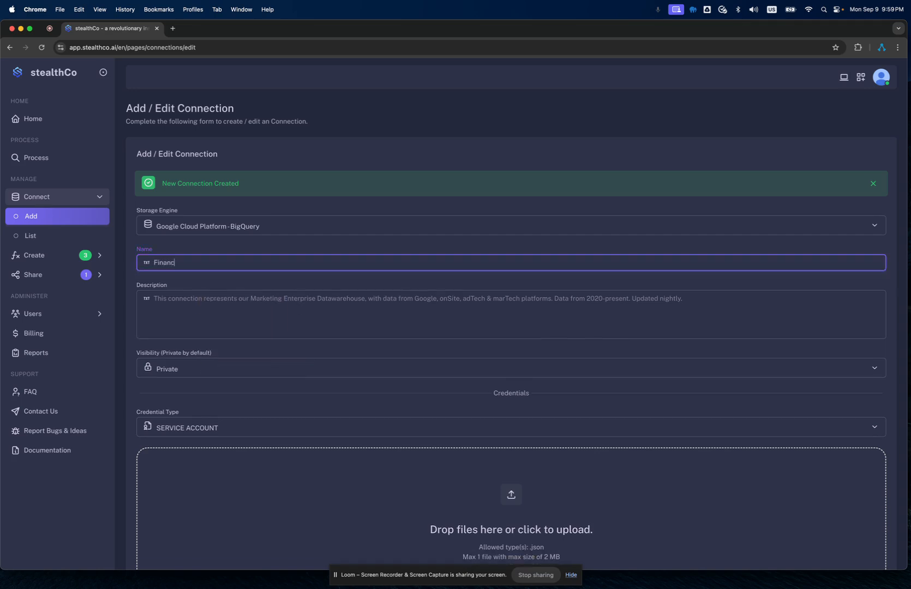
type("ial EDW")
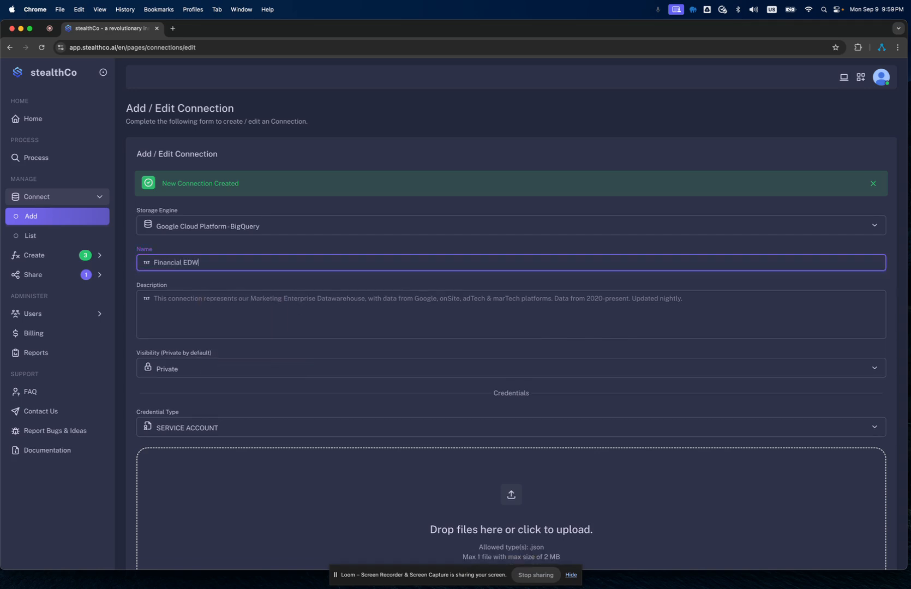
Describe the connection as "Our company financial EDW with data from 2000-present.", without any quotes or apostrophes.
left_click(240, 298)
type("Our compan")
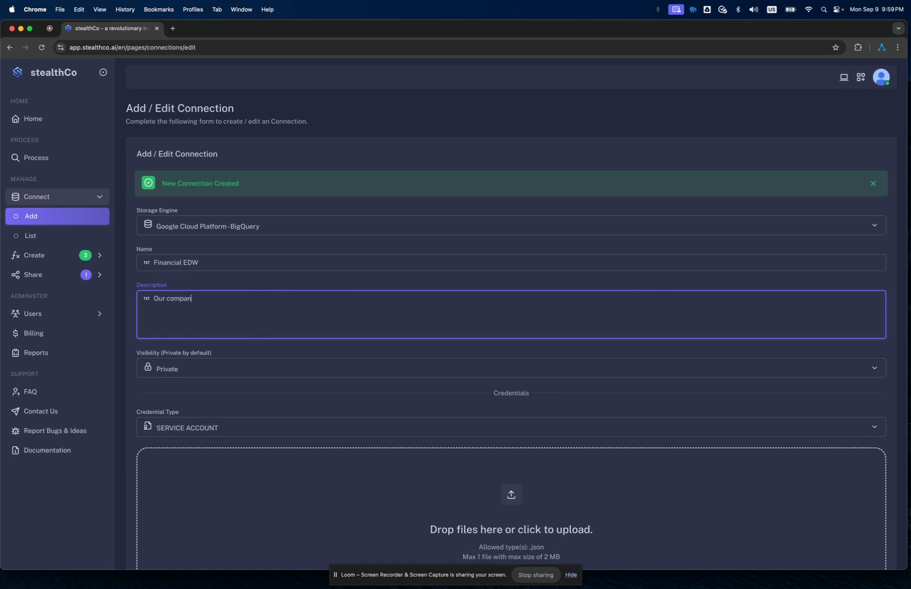
type("y's financ")
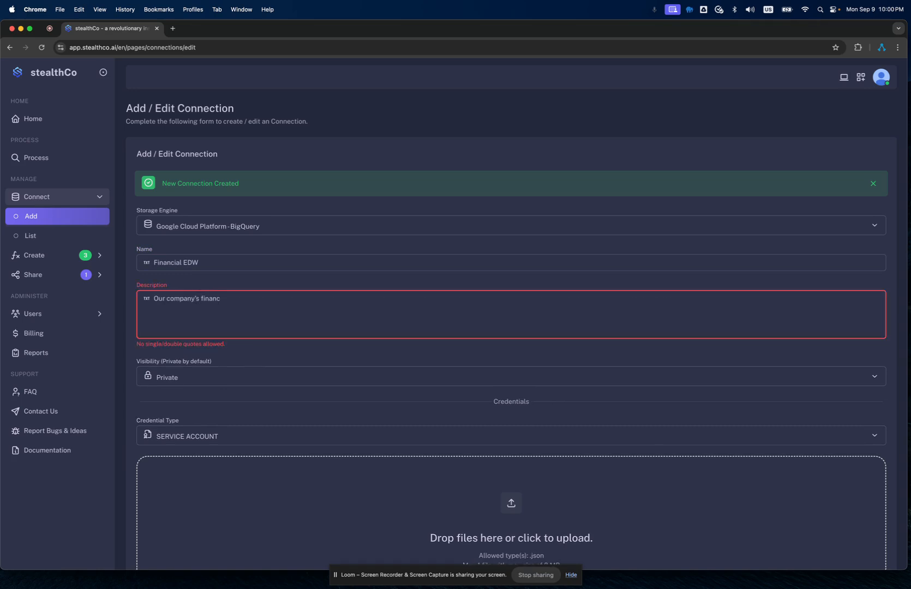
key("BackSpace")
key("BackSpace")
key("BackSpace")
key("BackSpace")
key("BackSpace")
key("BackSpace")
key("BackSpace")
key("BackSpace")
key("BackSpace")
type("s")
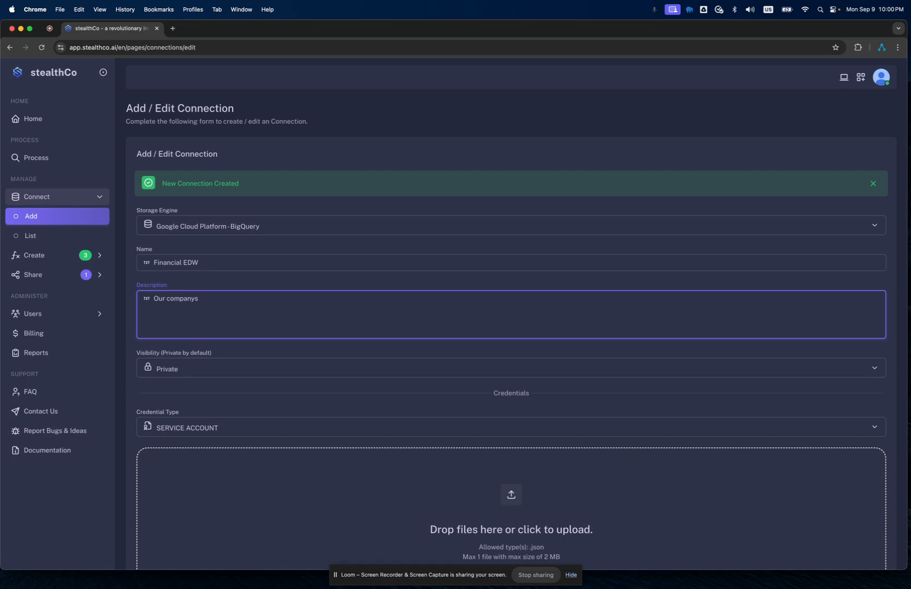
key("BackSpace")
type("financial EDW with data from 200")
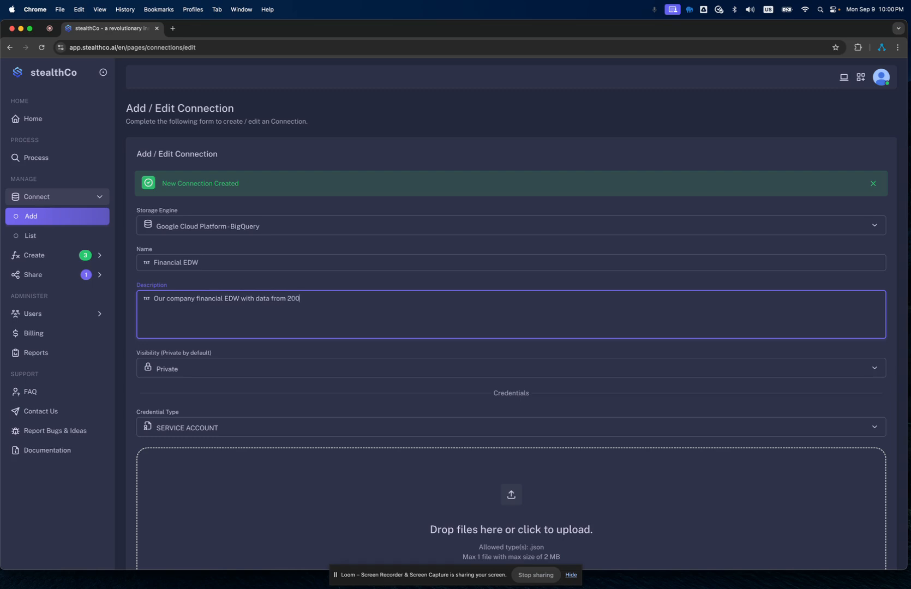
type("0-present.")
Review the connection's visibility options and choose Private.
scroll(290, 281, "down", 3)
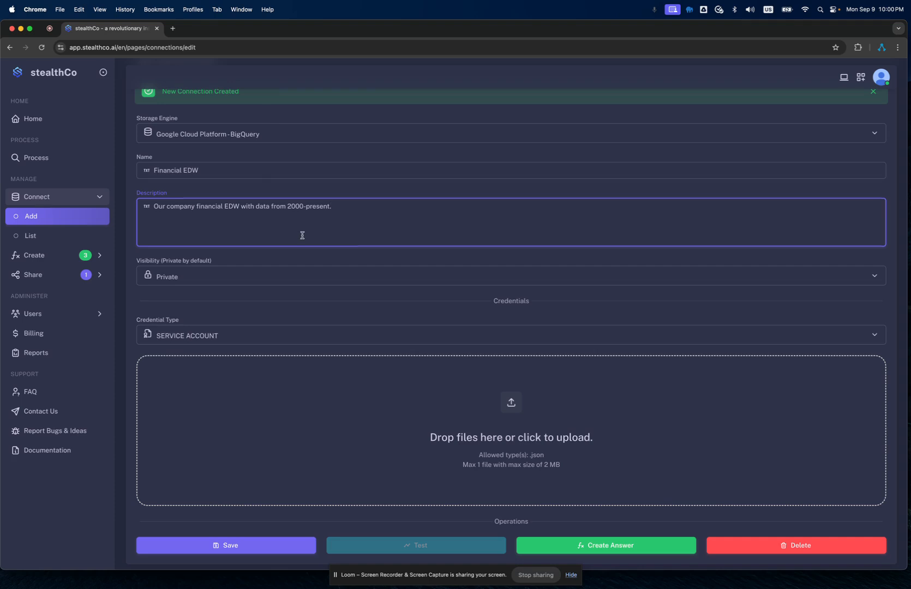
left_click(195, 280)
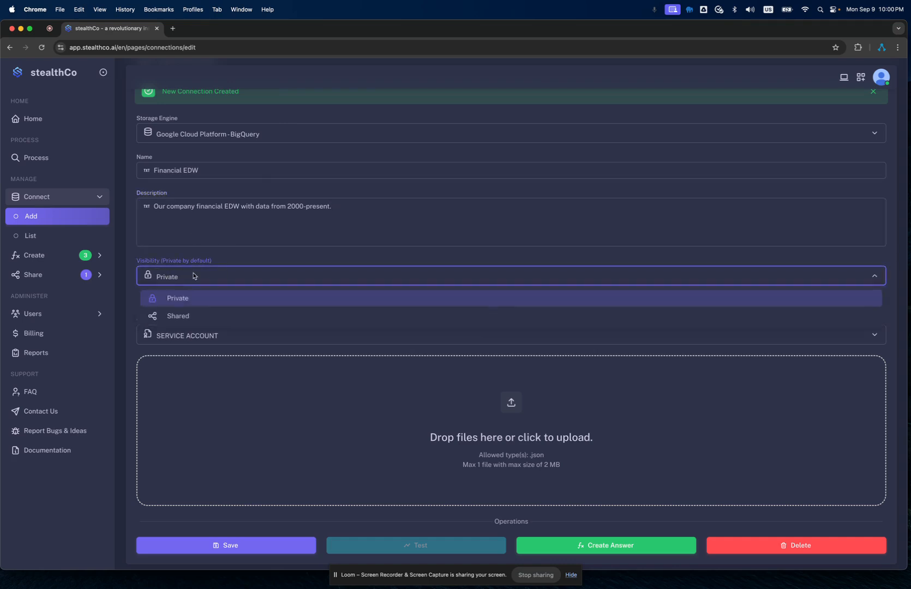
left_click(186, 301)
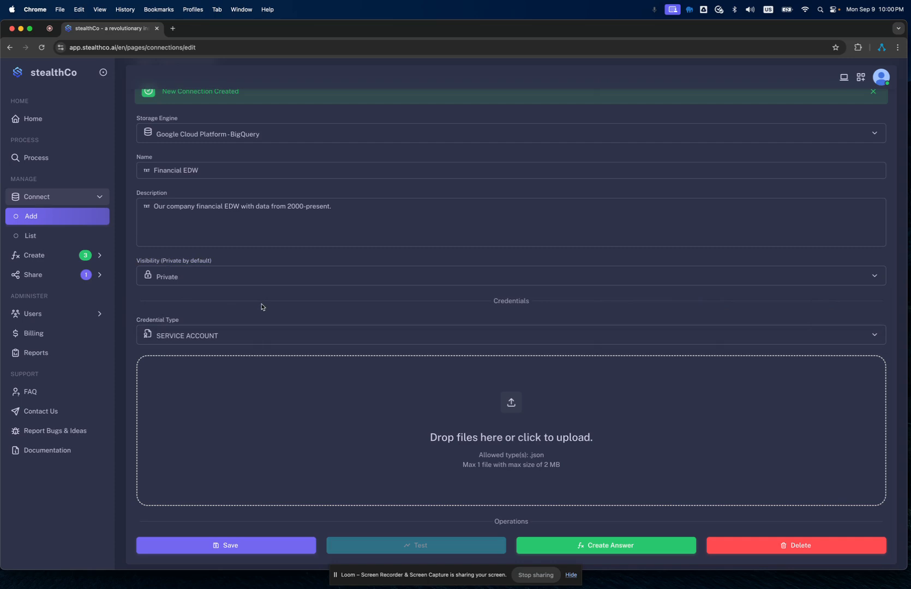
scroll(261, 306, "up", 2)
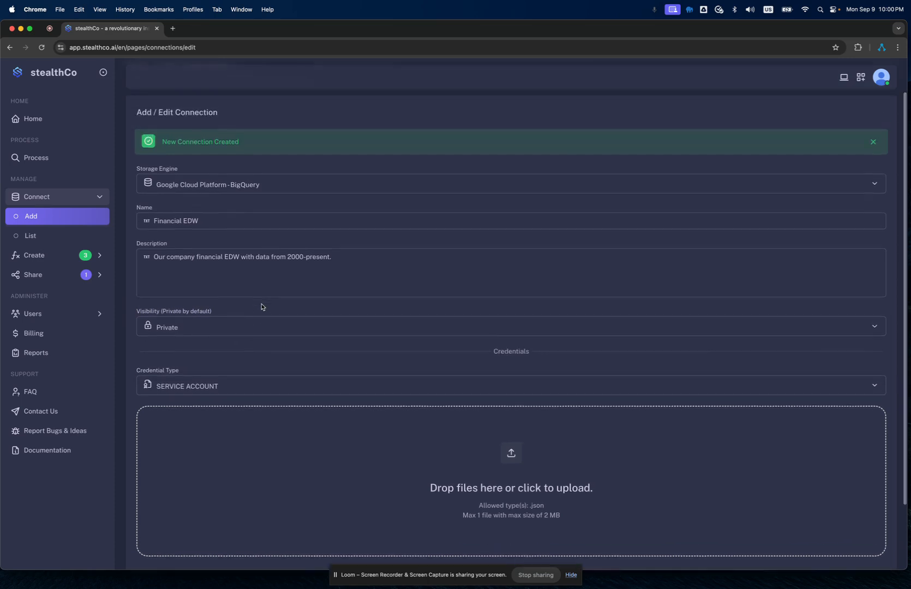
scroll(261, 307, "down", 2)
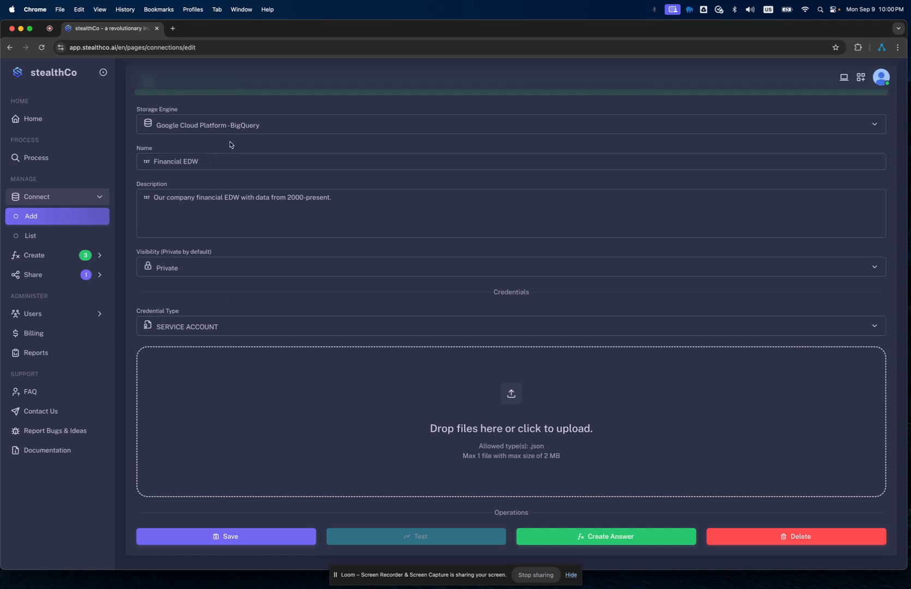
Choose SERVICE ACCOUNT as the connection's credential type, and view the credential file chooser before cancelling it.
left_click(188, 327)
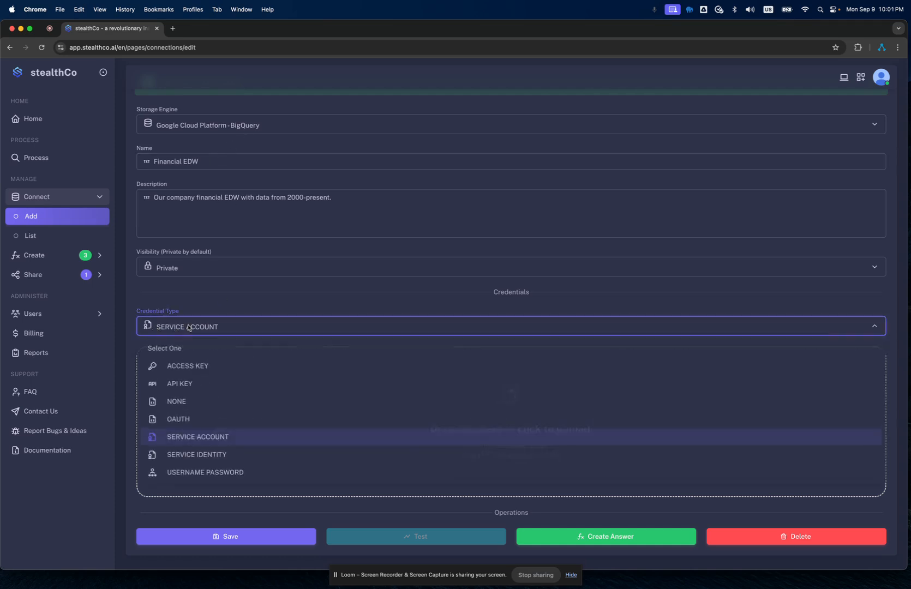
left_click(204, 438)
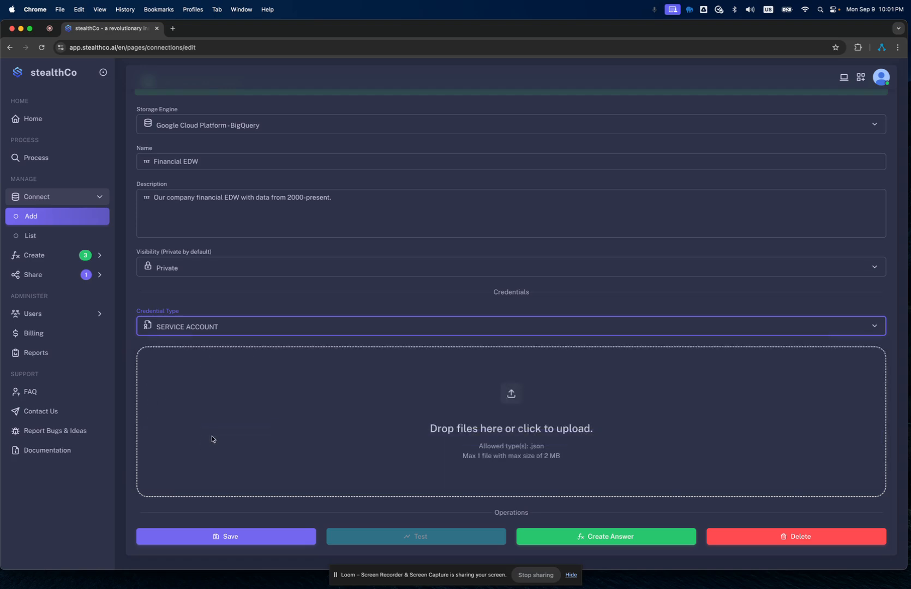
left_click(438, 398)
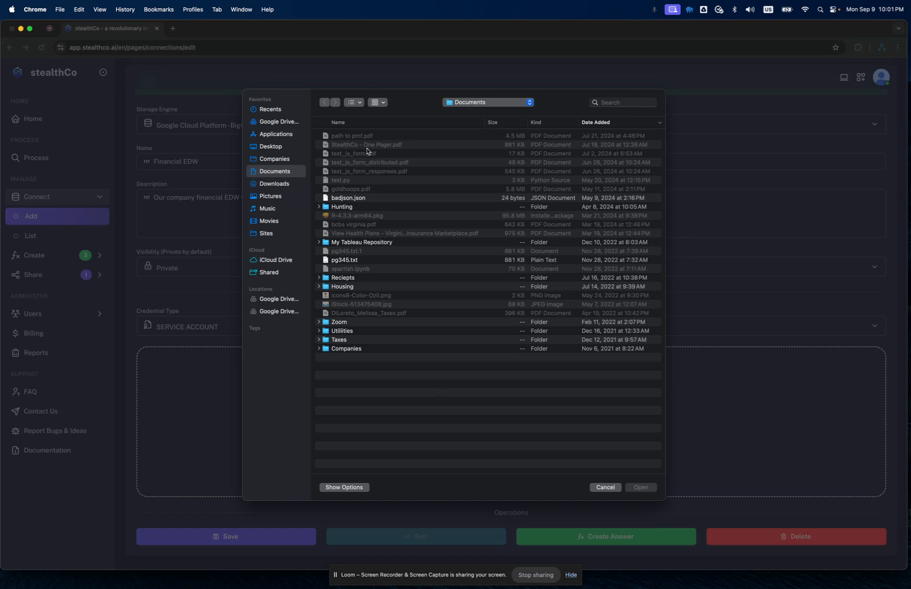
left_click(602, 488)
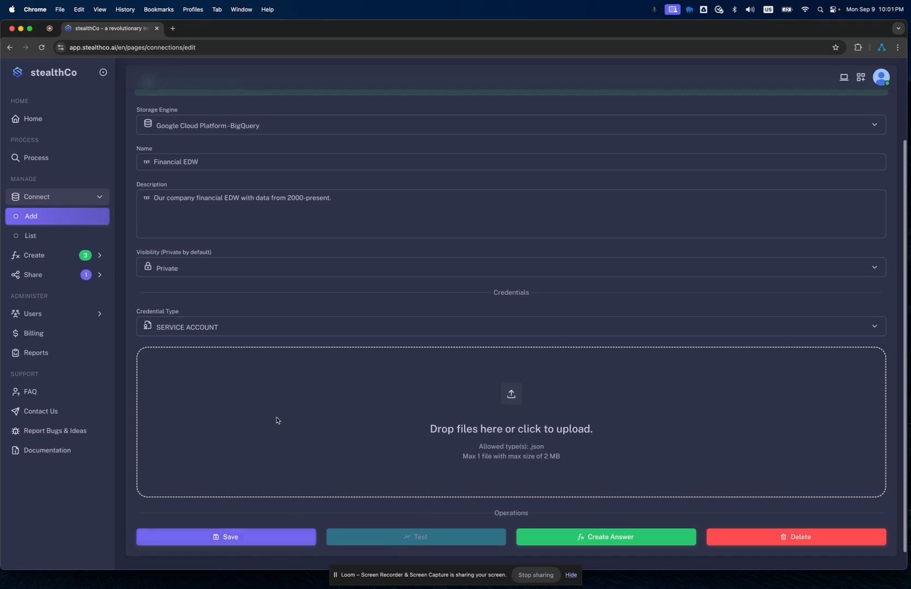
scroll(276, 420, "up", 3)
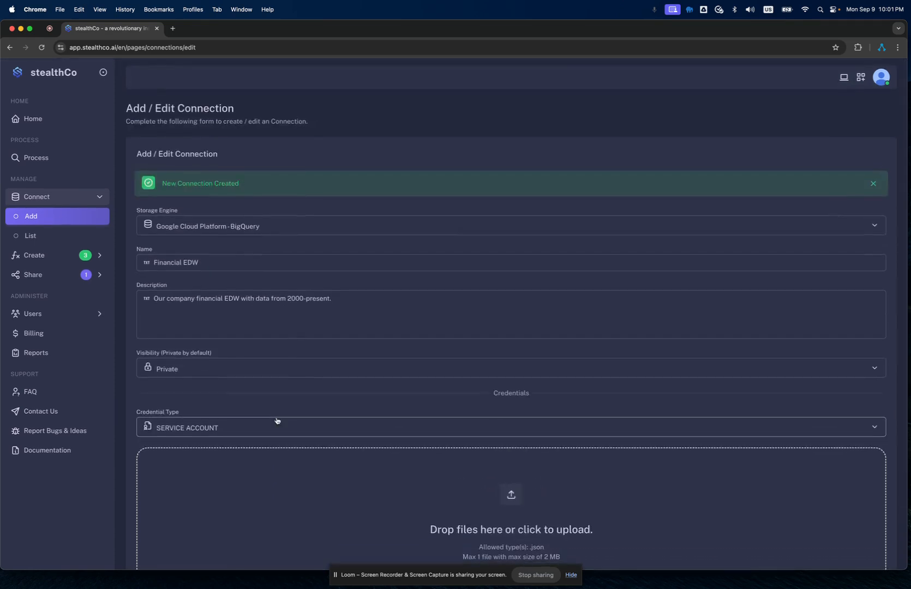
Add a new answer based on the Buckstar EDW connection.
left_click(49, 254)
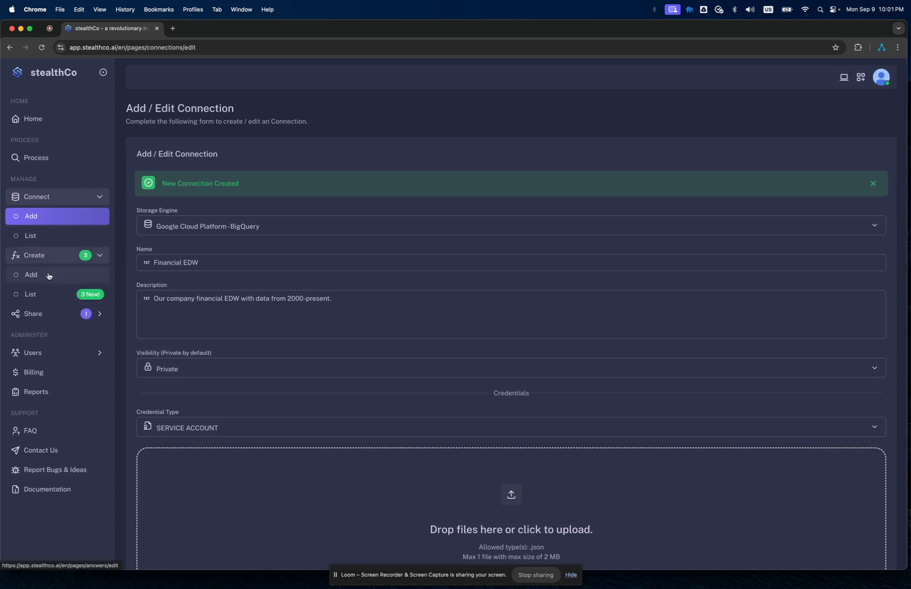
left_click(49, 275)
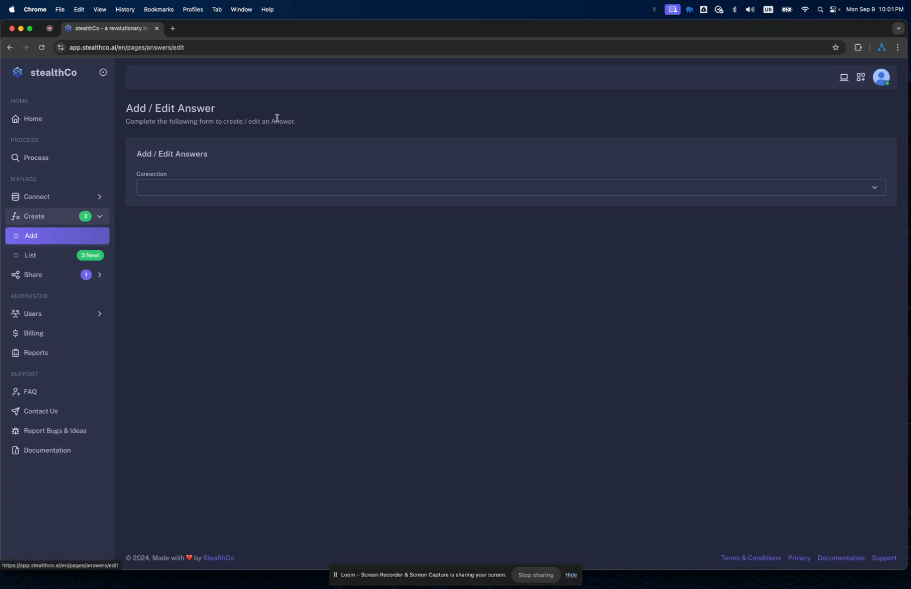
left_click(419, 190)
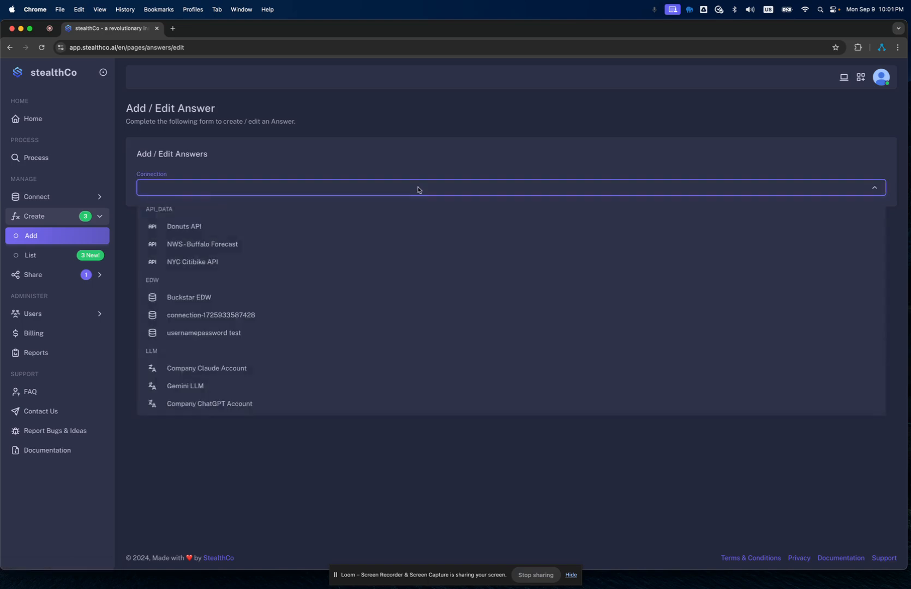
left_click(383, 306)
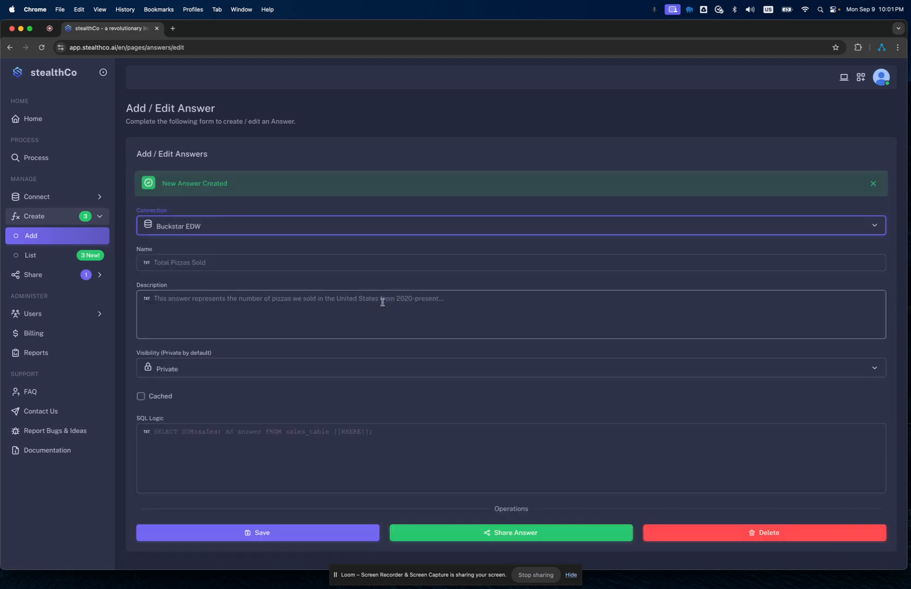
Name the new answer "Total Cups of Coffee".
left_click(220, 262)
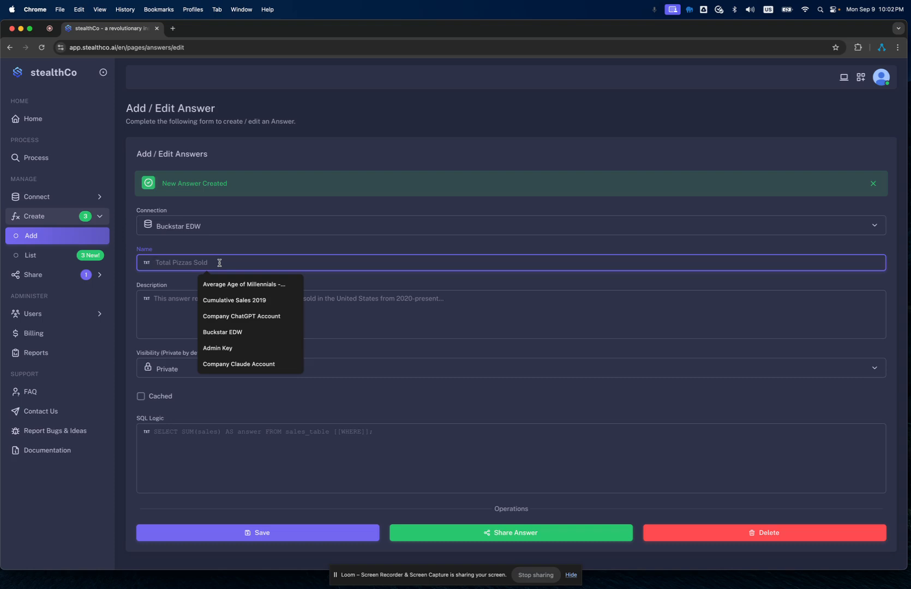
type("Total Cups opf")
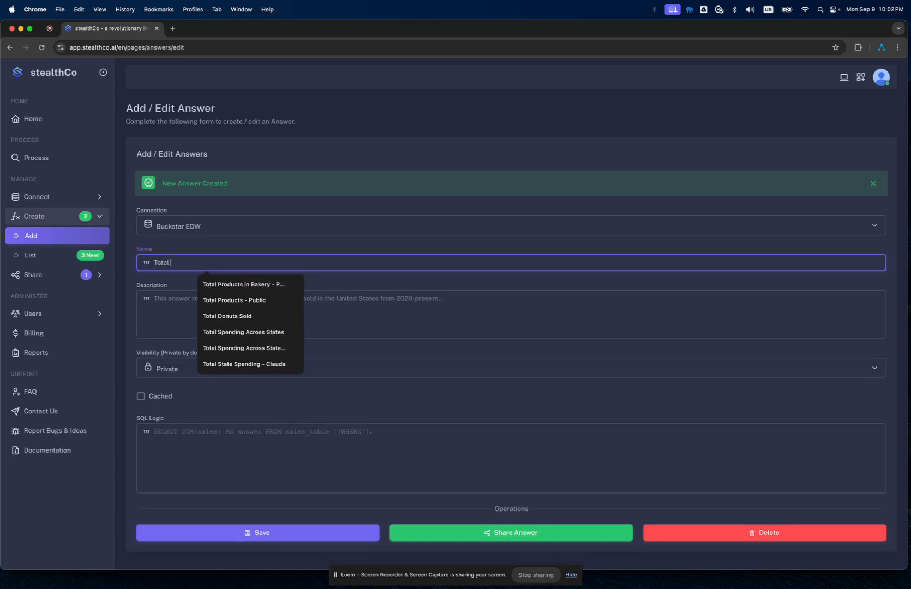
key("BackSpace")
key("BackSpace")
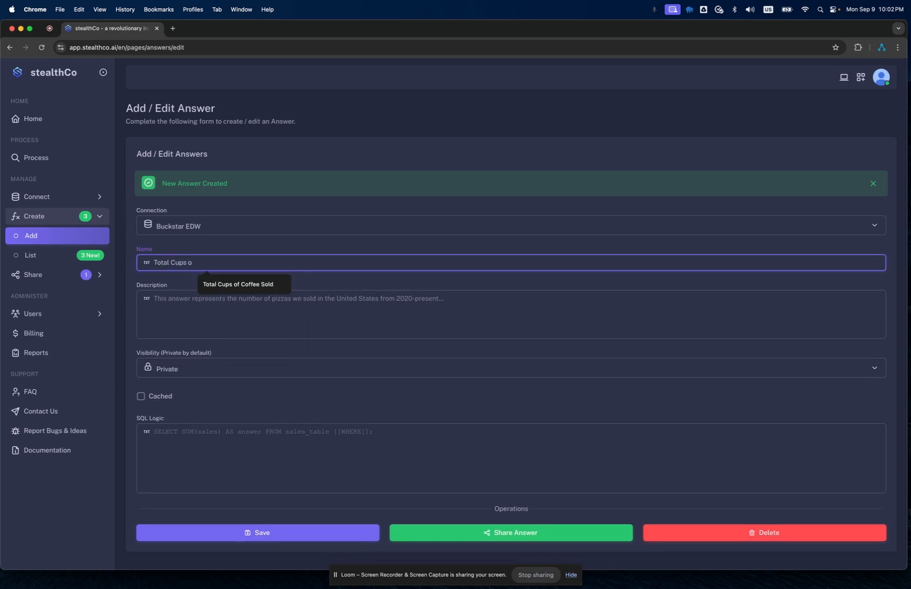
type("f Coffee")
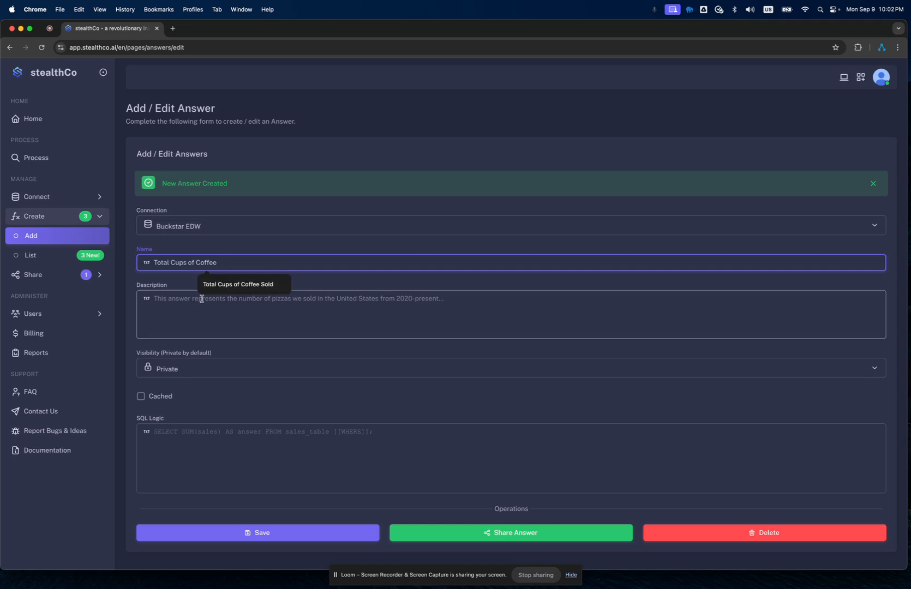
Describe the answer as "This is the total cups of coffee we sold in 2024." and enable caching for it.
left_click(200, 317)
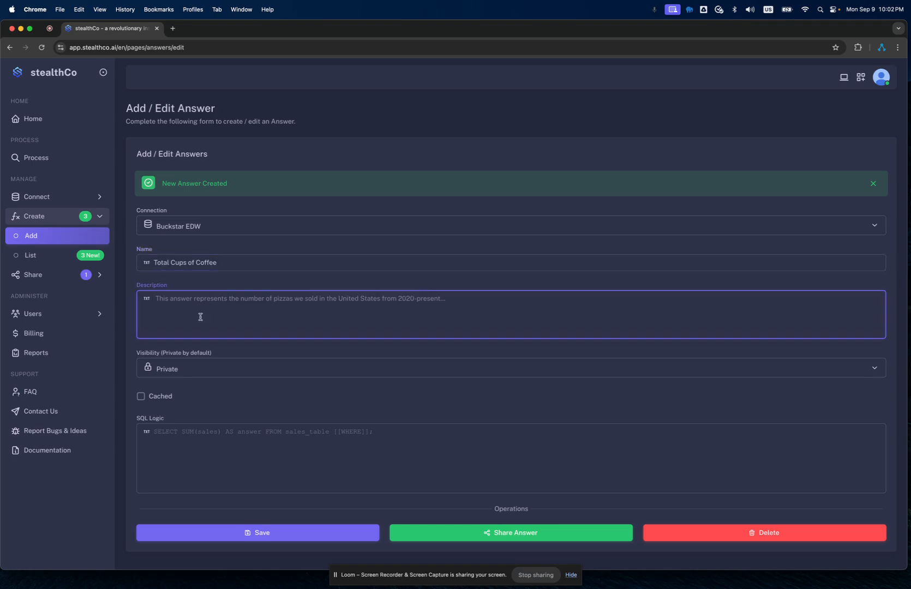
type("This is the t")
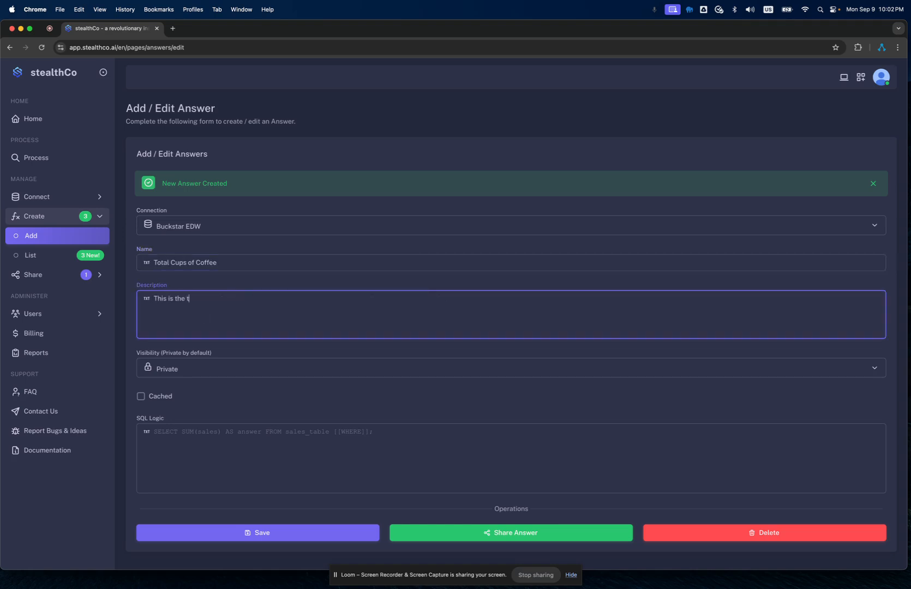
type("otal cups of coffee we sold in 2024.")
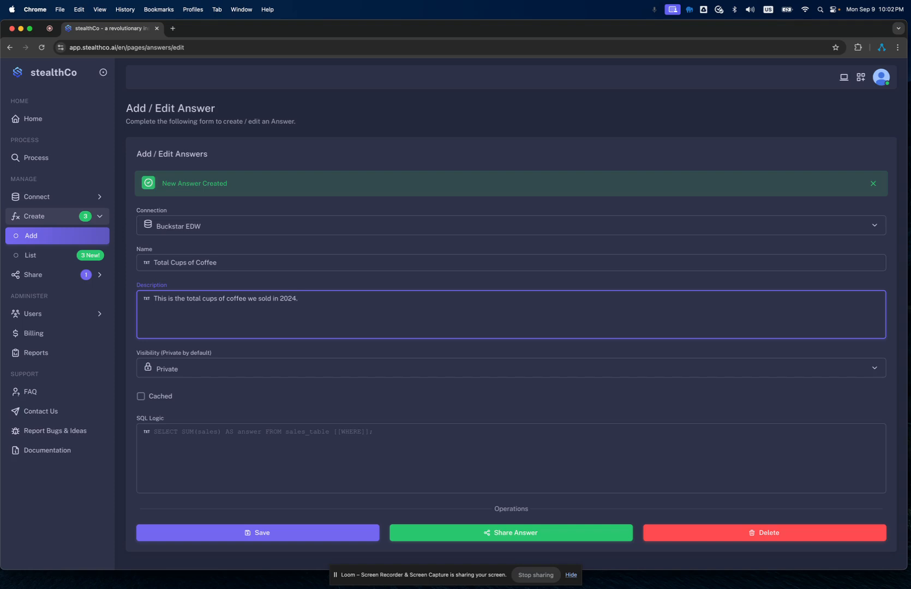
left_click(160, 396)
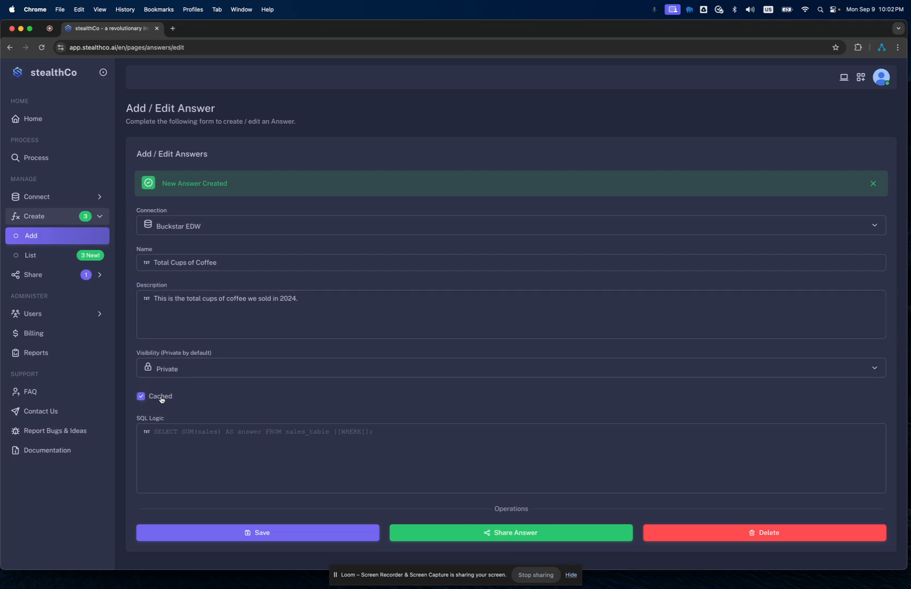
Write the answer's SQL logic as "SELECT SUM(cups_of_coffee) as answer FROM sales_table;".
left_click(299, 464)
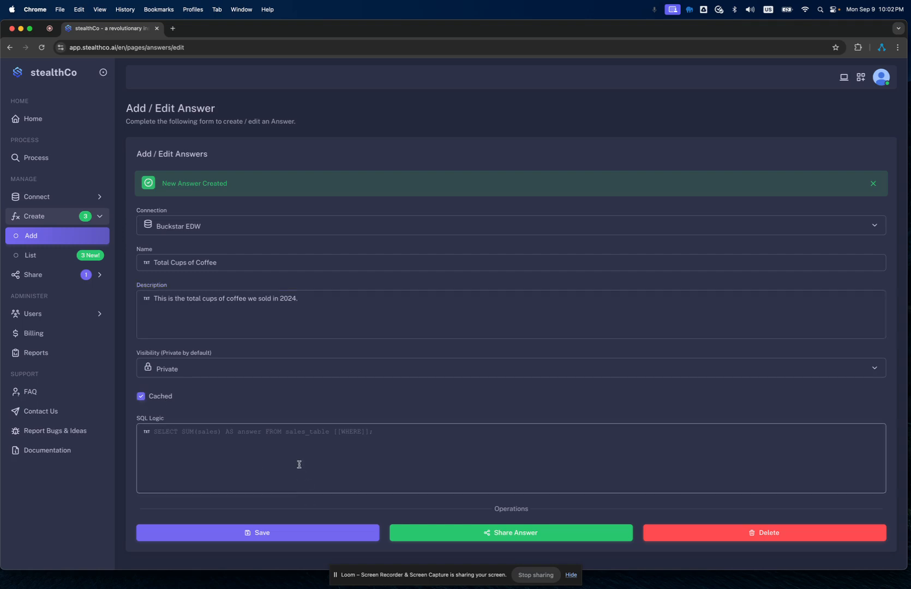
left_click(299, 464)
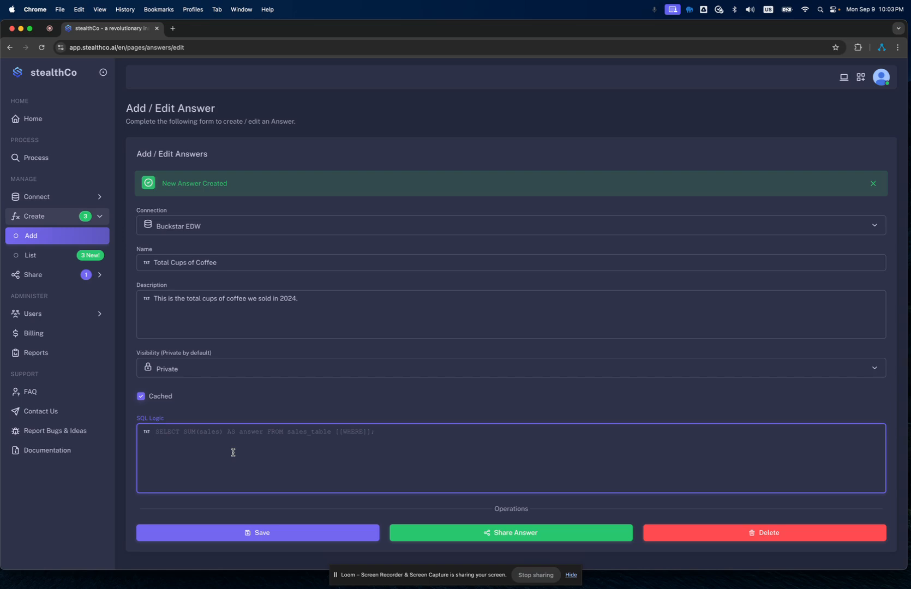
type("SELECT SUM(cups_of_coffee) as answer FROM sales_t")
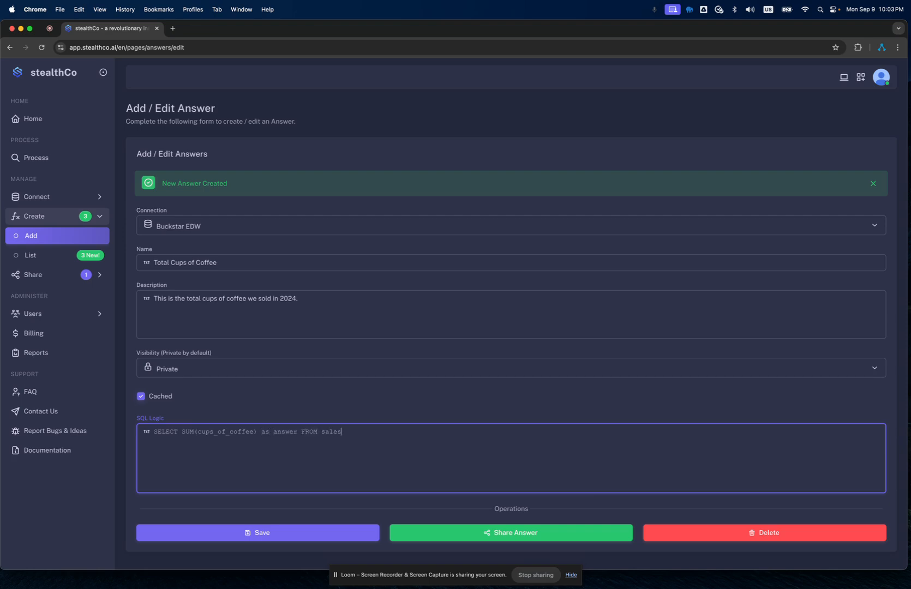
type("able;")
Try filtering the query with WHERE state = "NY", and replace the fixed value with a STATE placeholder.
type("WHERE state")
type(" = \"NY\";")
key("BackSpace")
key("BackSpace")
type("{{STATE]]")
Replace the state filter in the SQL logic with "[[WHERE]];" and delete the answer.
left_click_drag(366, 430, 496, 431)
key("BackSpace")
type("[[WHERE]];")
left_click(721, 535)
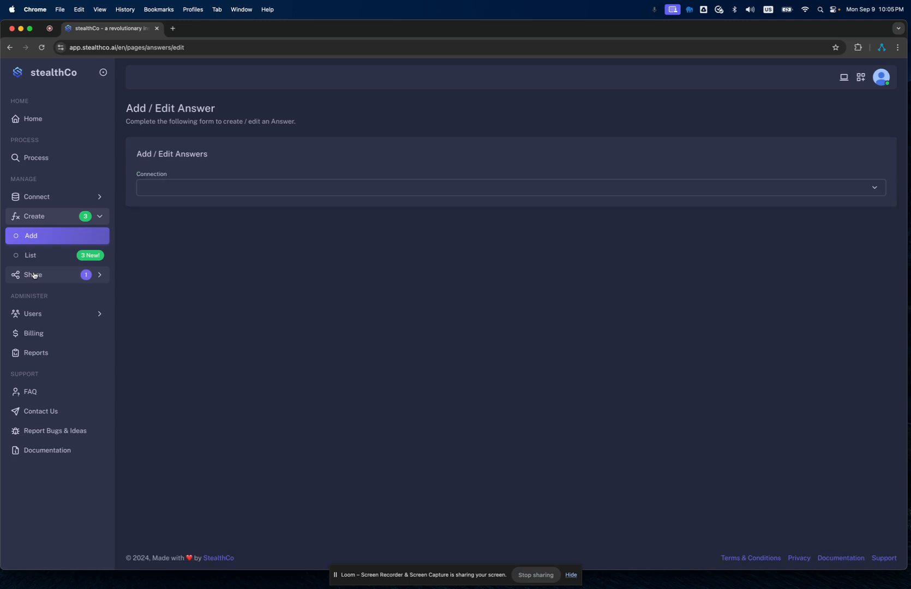
Add a new share based on the Number of Unique Donuts answer.
left_click(33, 275)
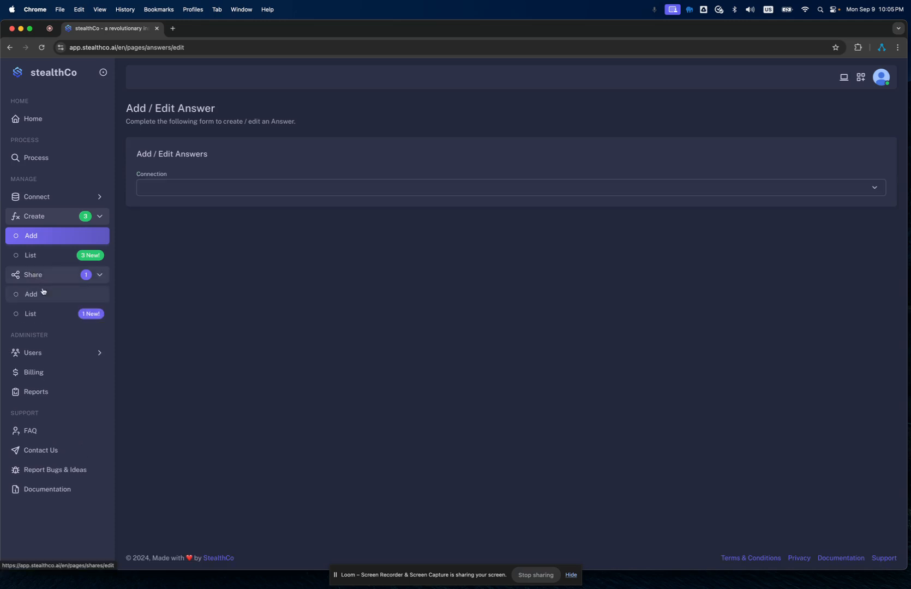
left_click(42, 293)
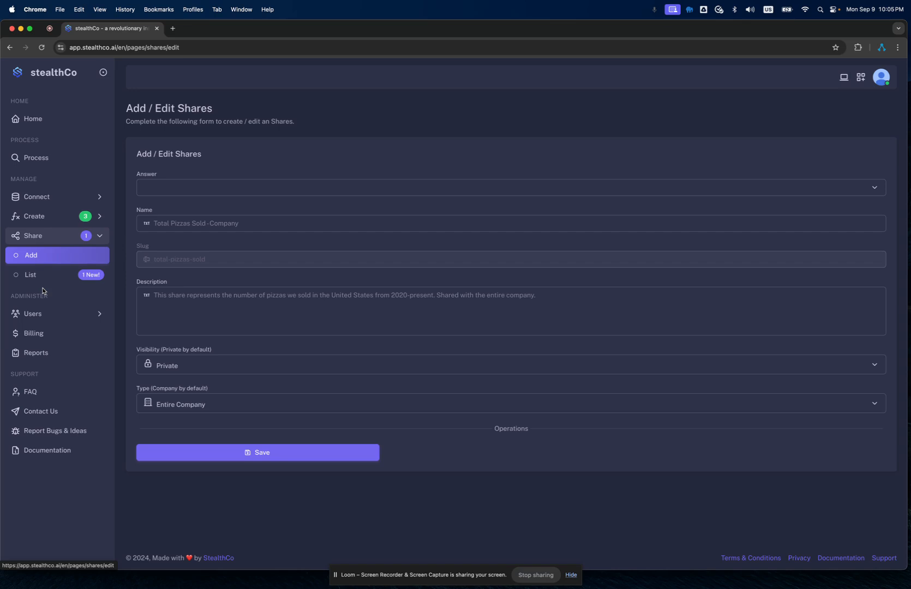
left_click(328, 192)
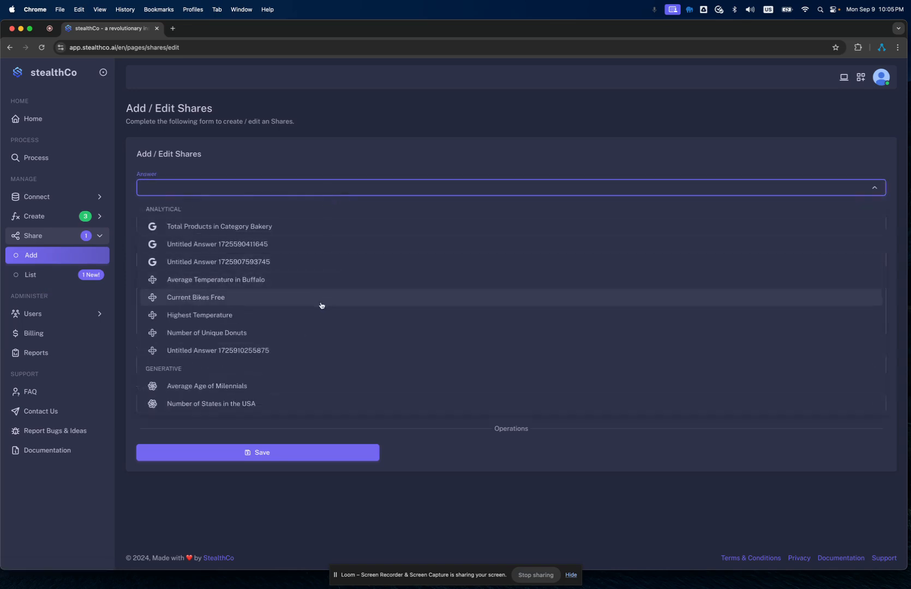
left_click(309, 333)
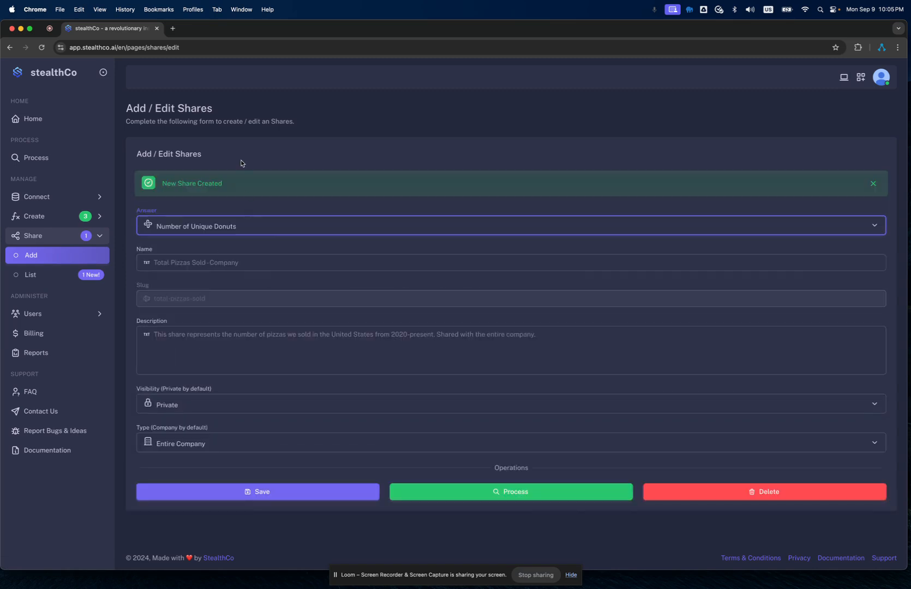
Name the share "Number of Unique Donuts - Public".
left_click(252, 263)
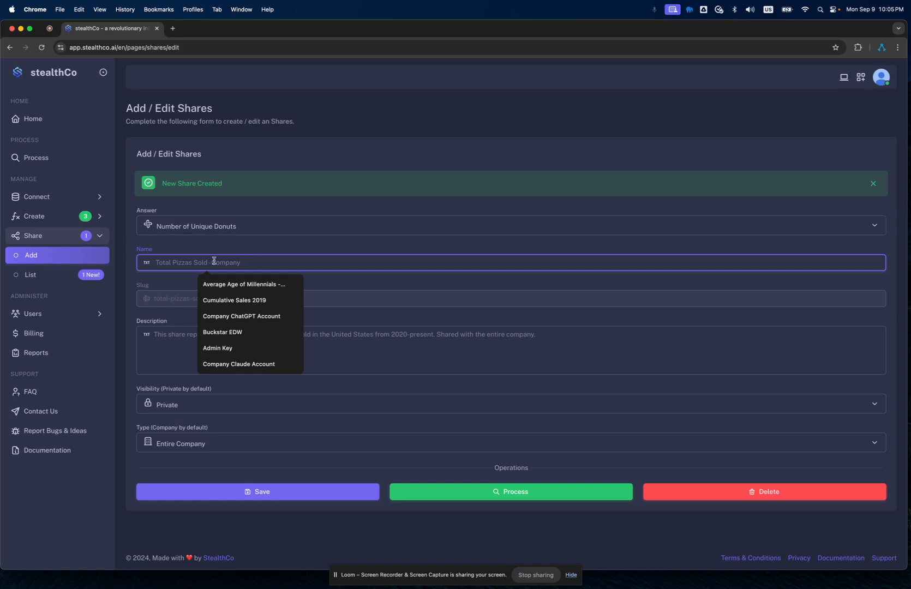
type("N")
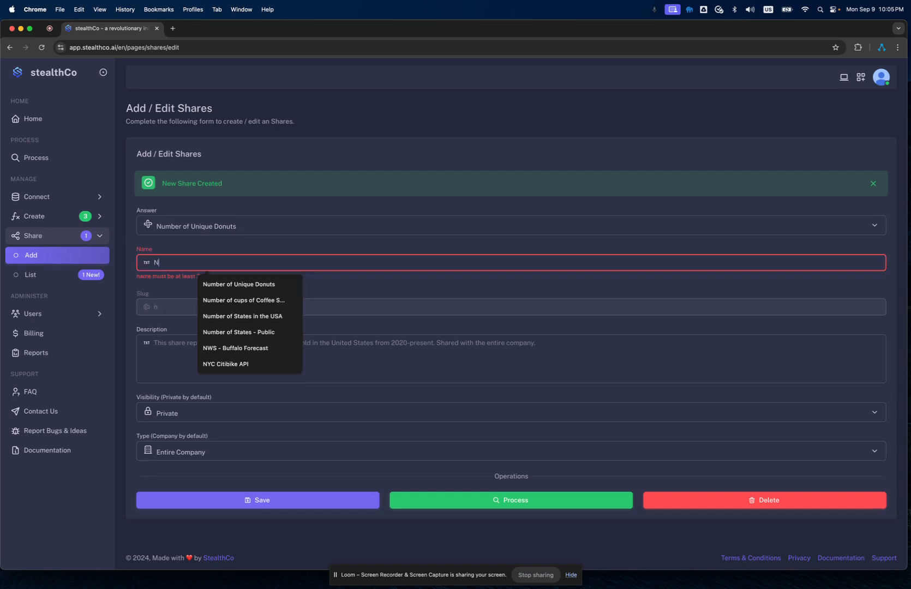
type("umber of Unique Donuts -=")
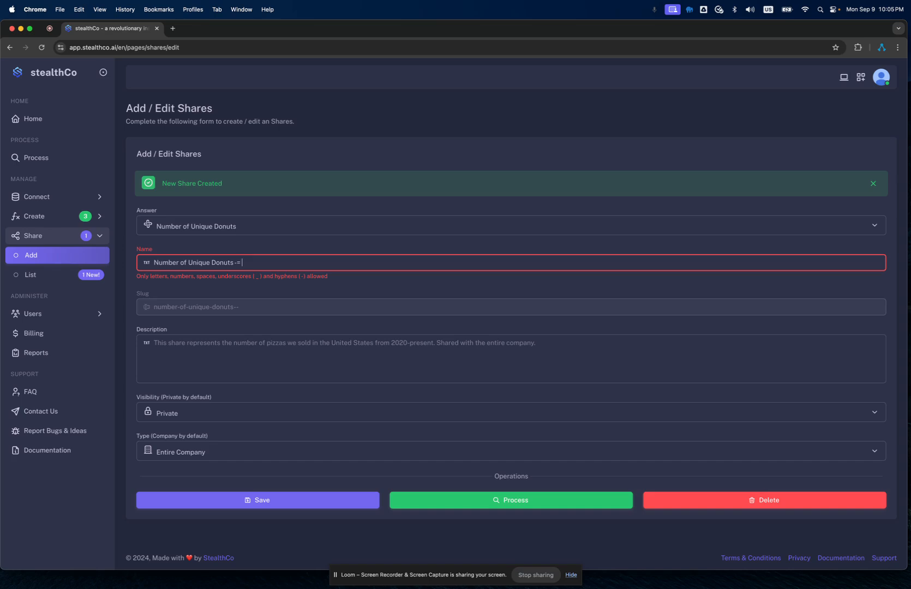
key("BackSpace")
type("Public")
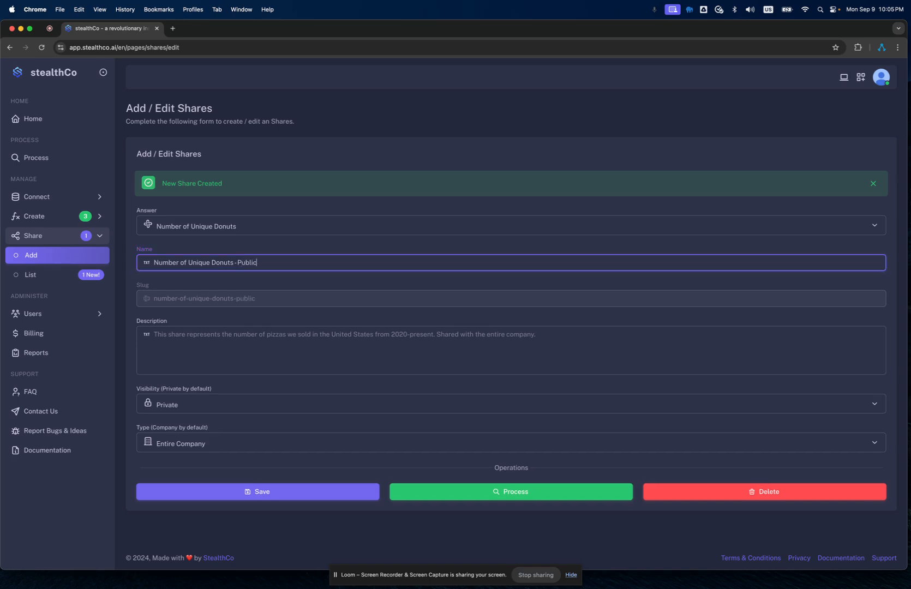
Describe the share as "Sharing our unique number of donuts insight publicly.".
left_click(301, 352)
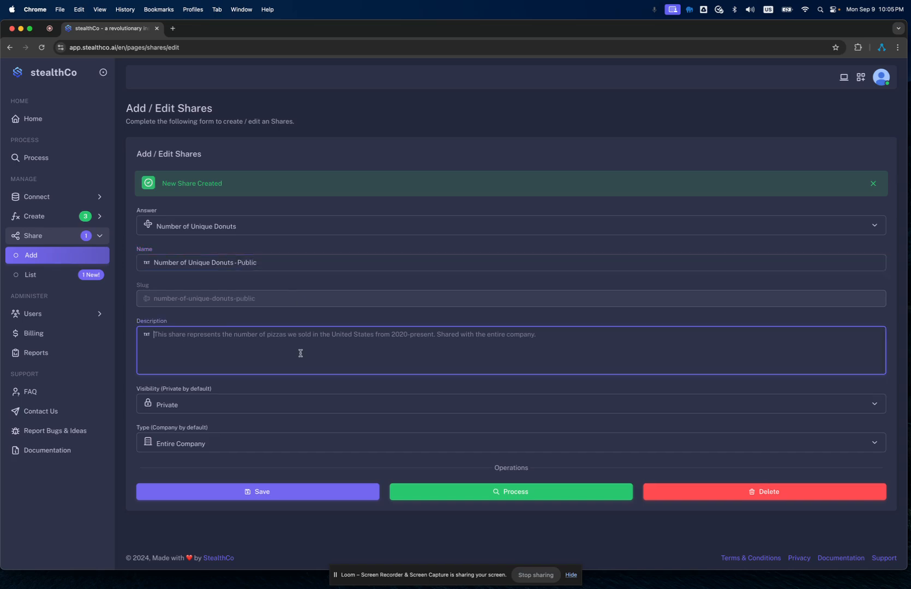
type("Sharing our uni")
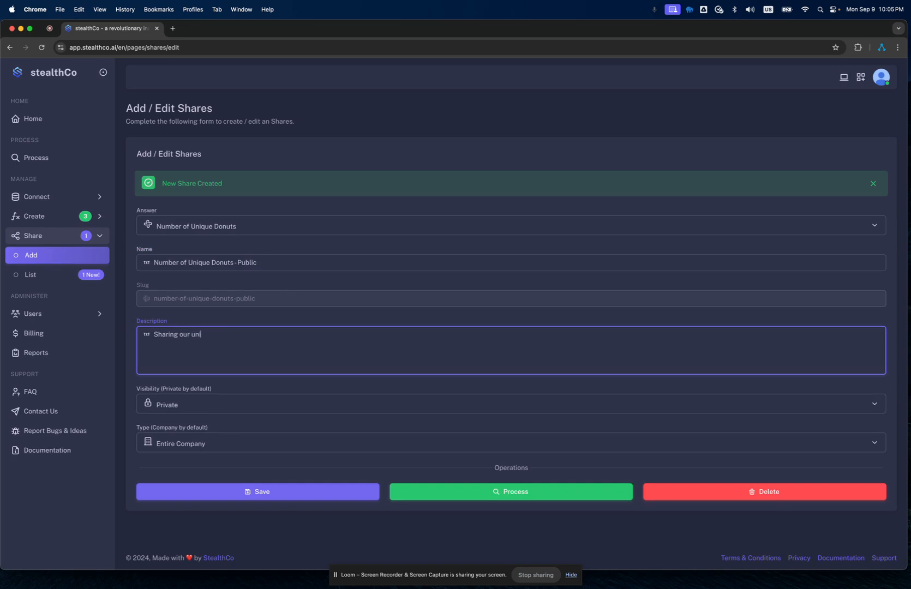
type("que number of donuts (")
type("nsight publicly.")
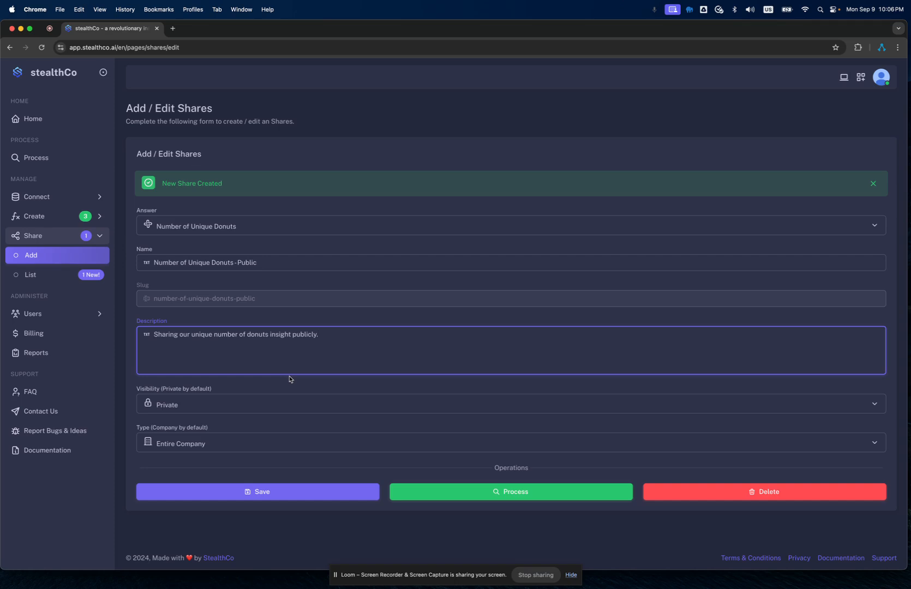
Try the share types Email Address(es), Role-Based, Entire Company and Partner Domain, viewing the selectable roles for Role-Based.
left_click(215, 439)
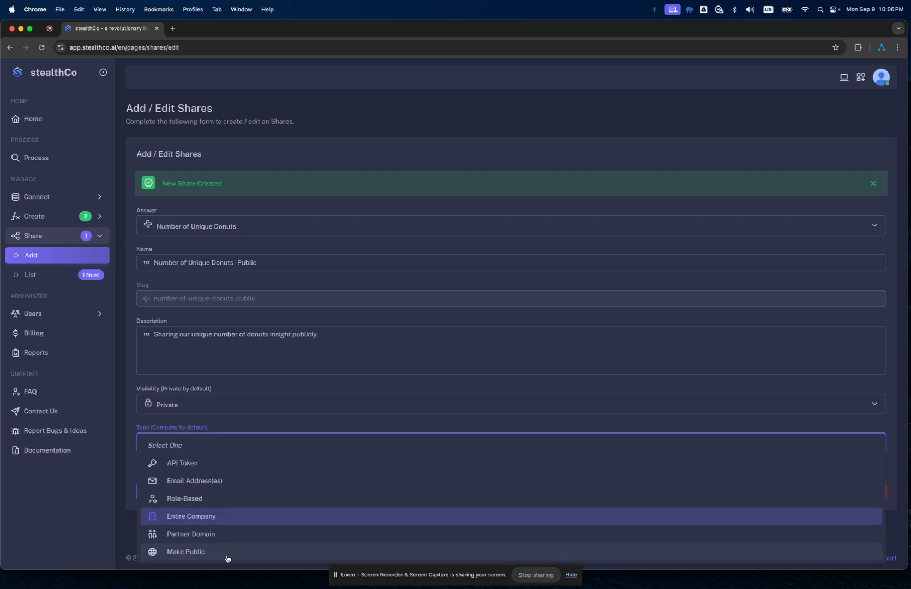
left_click(214, 480)
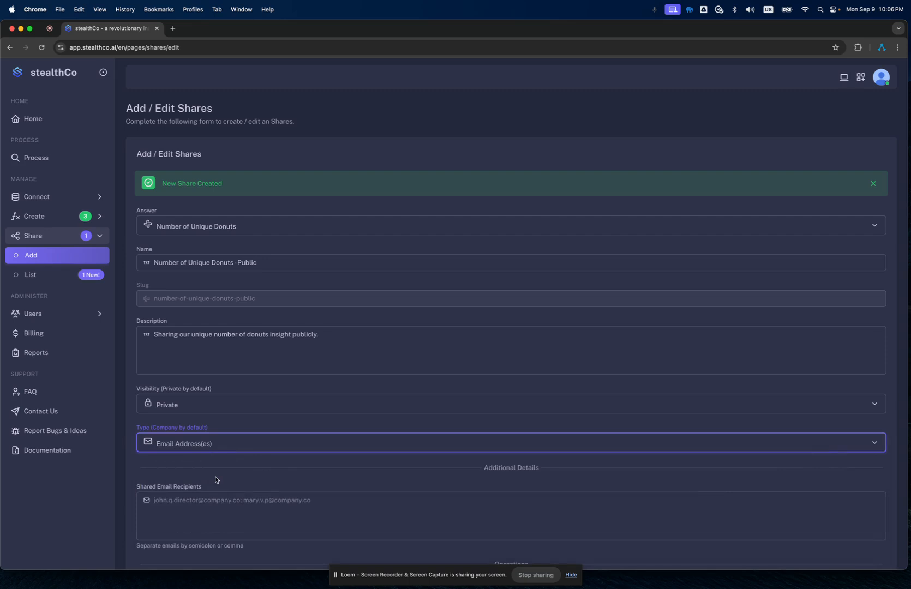
left_click(244, 443)
left_click(241, 505)
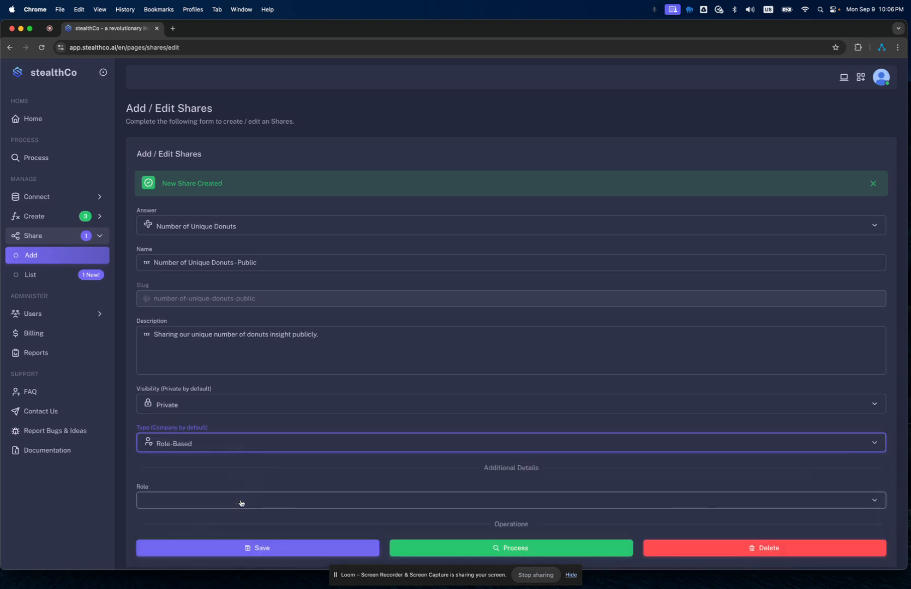
left_click(240, 500)
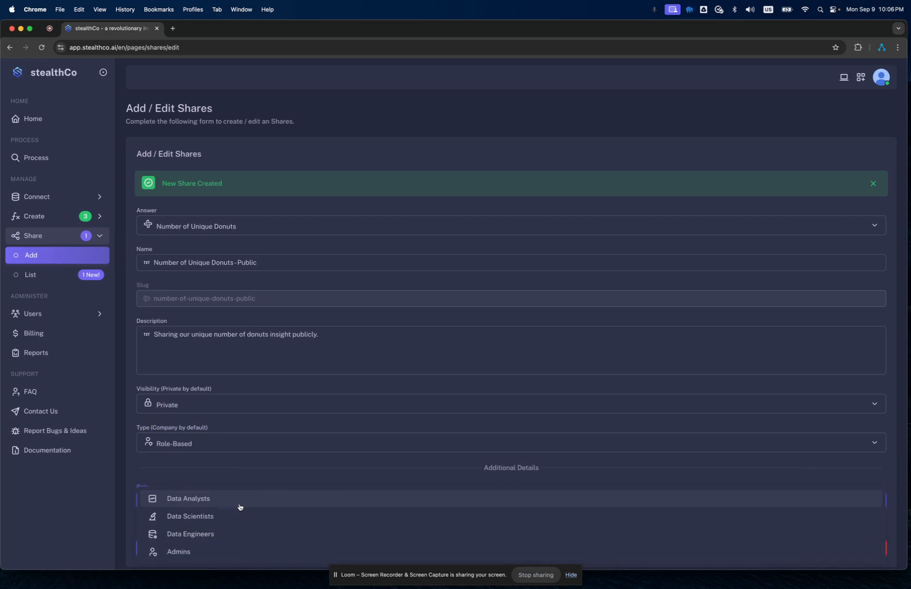
left_click(226, 446)
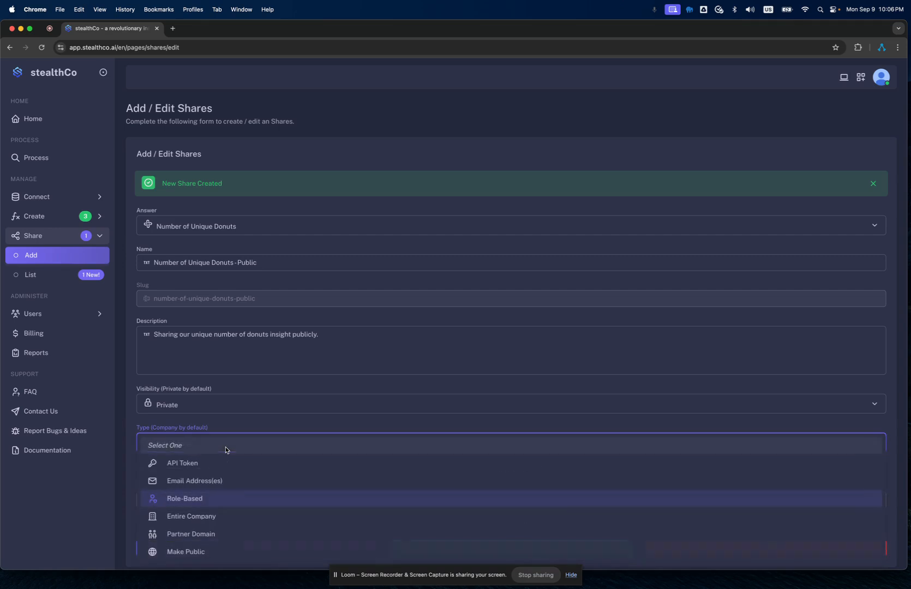
left_click(227, 516)
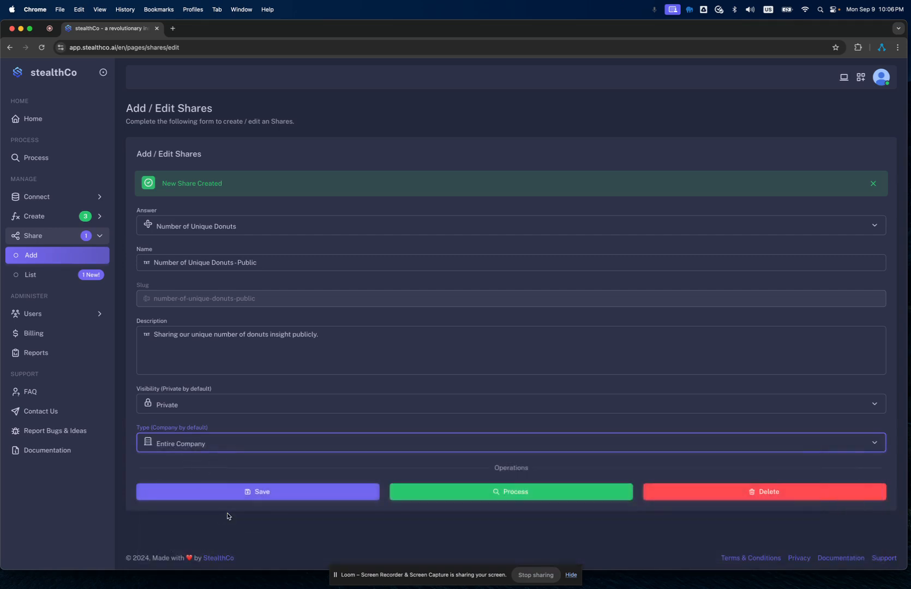
left_click(212, 443)
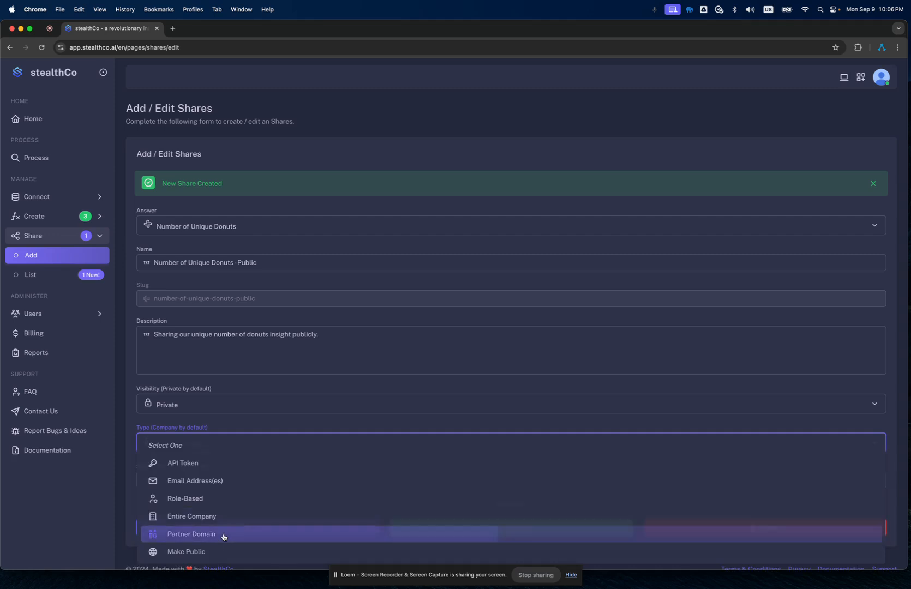
left_click(222, 535)
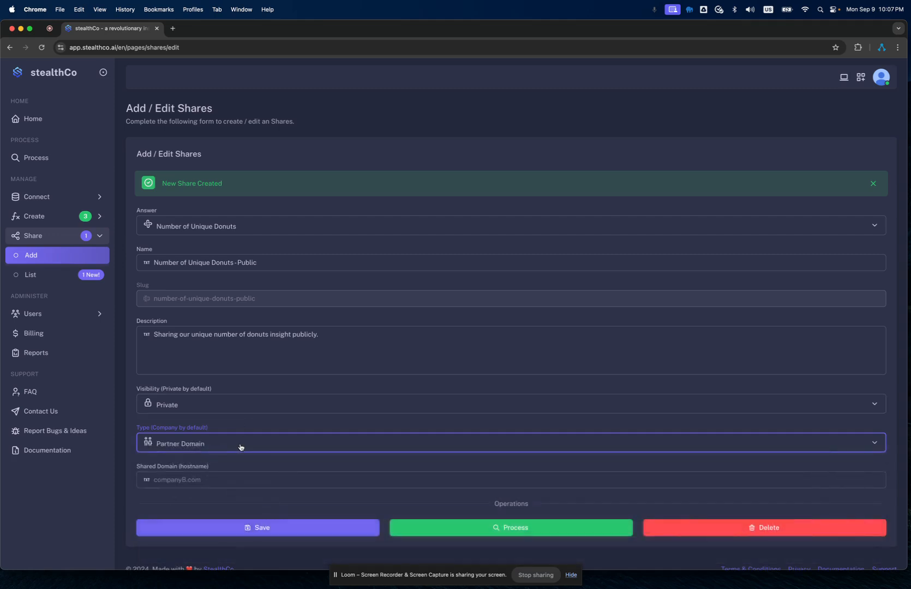
Set the share's type to Make Public.
left_click(240, 445)
left_click(216, 551)
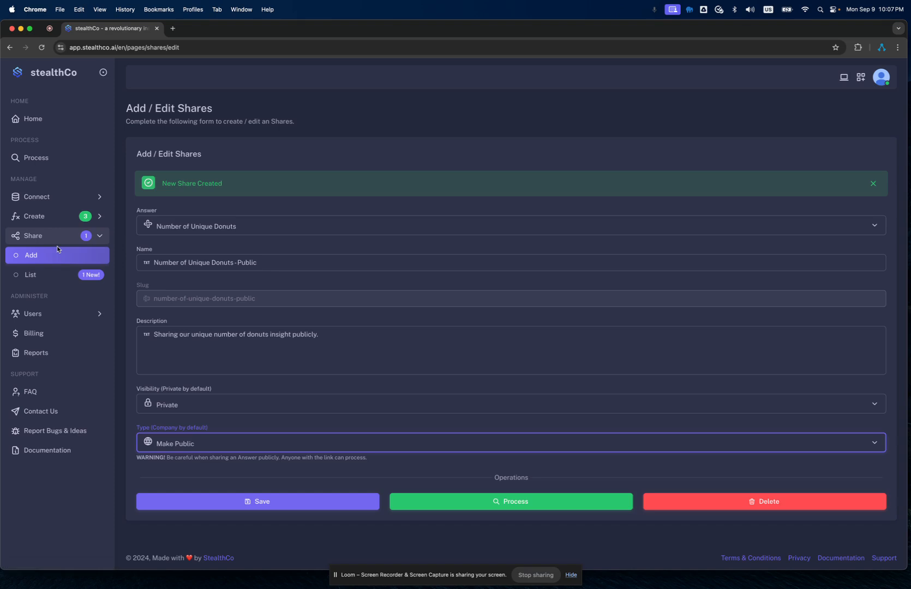
Process the shared insight "Highest Temp in Buffalo - Company", highlight its resulting value and close the result.
left_click(48, 159)
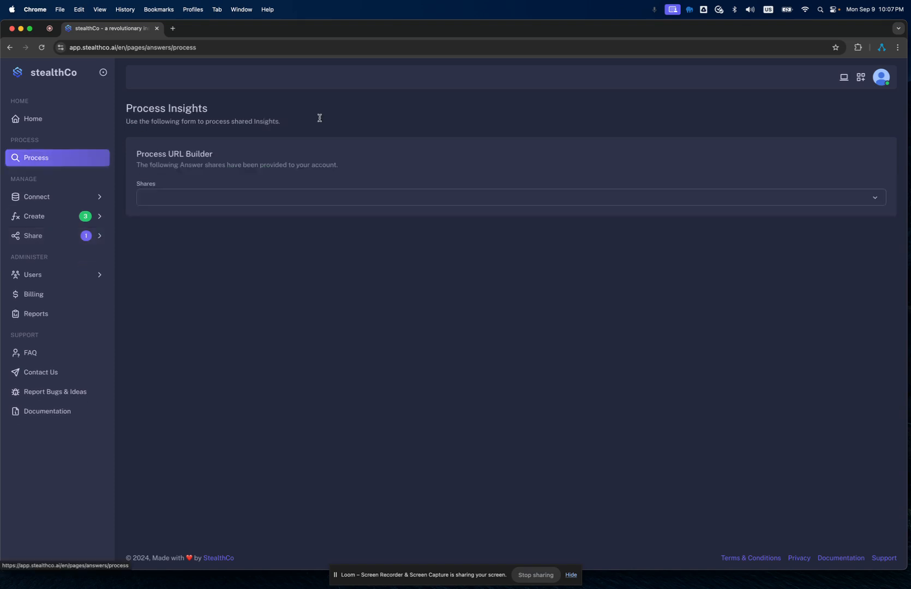
left_click(877, 200)
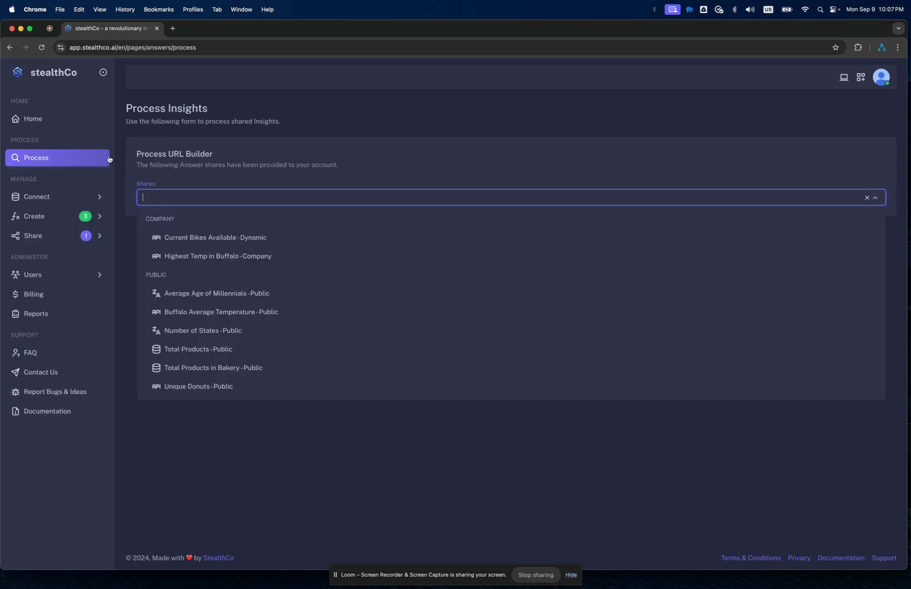
left_click(257, 257)
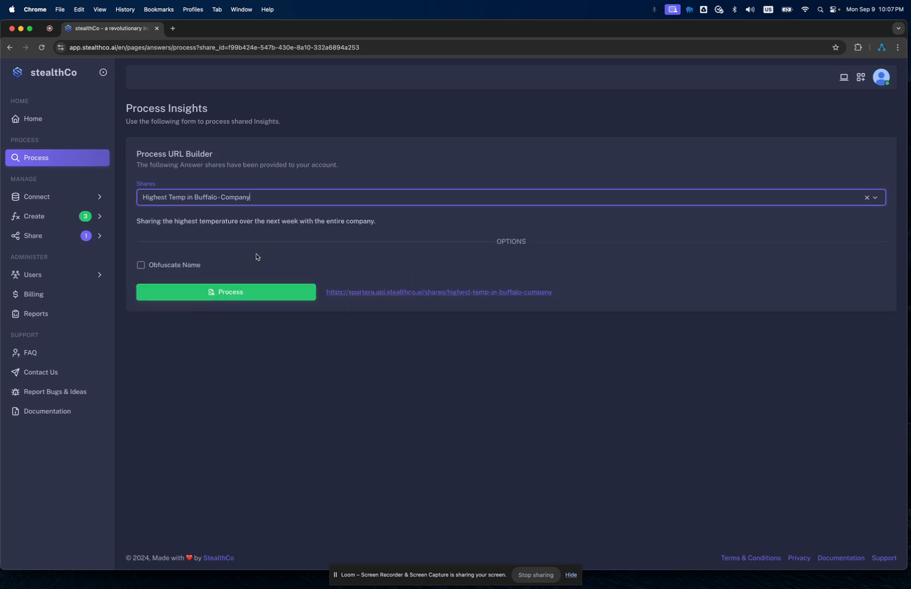
left_click(220, 298)
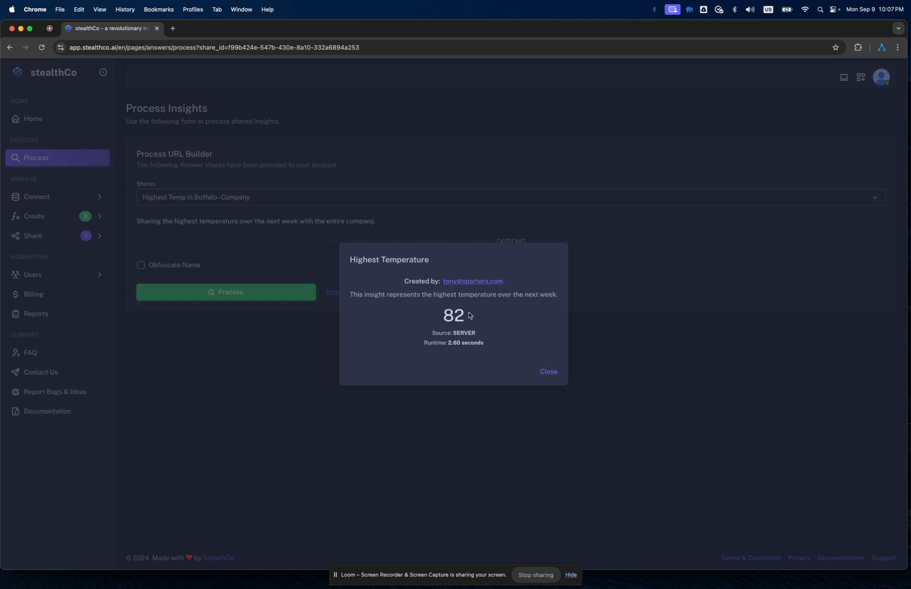
left_click_drag(470, 316, 407, 315)
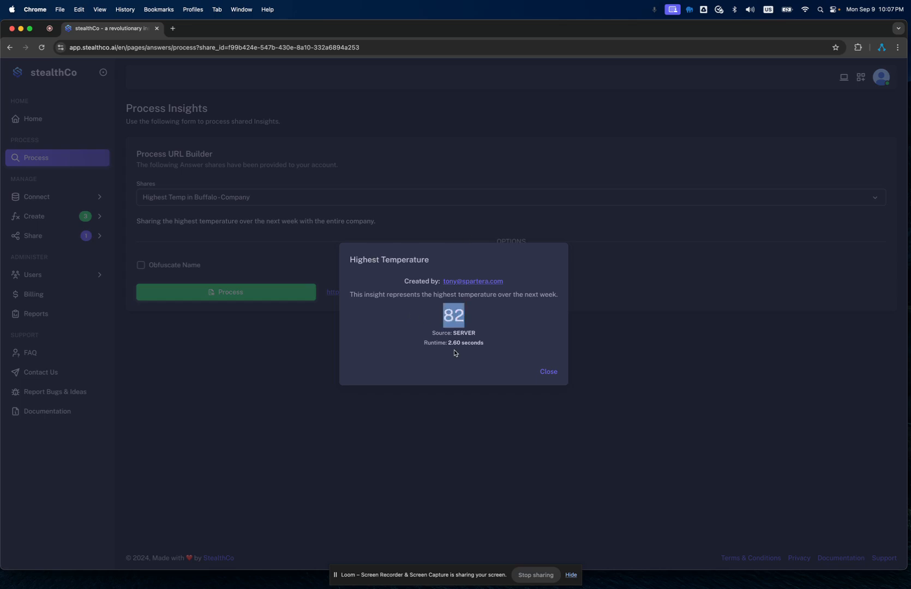
left_click(542, 371)
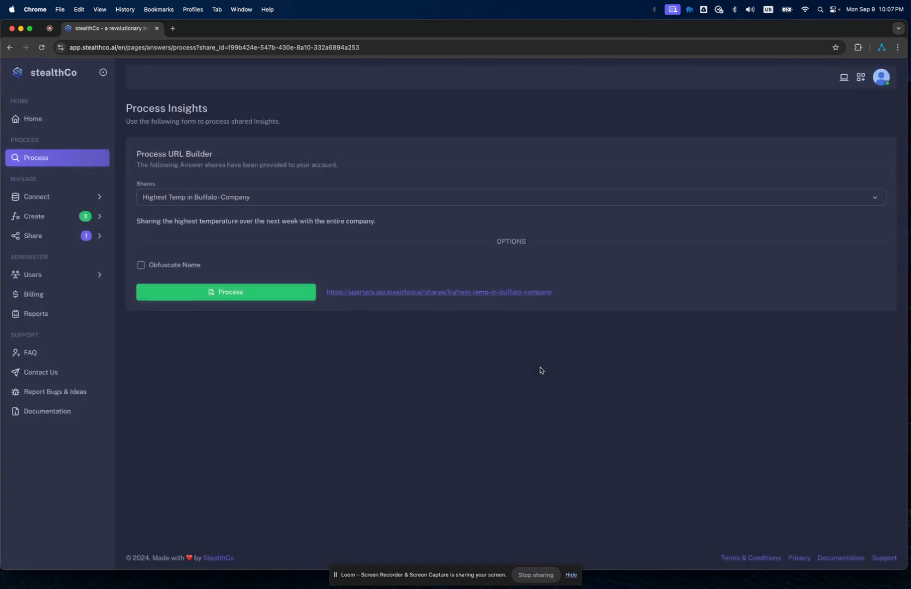